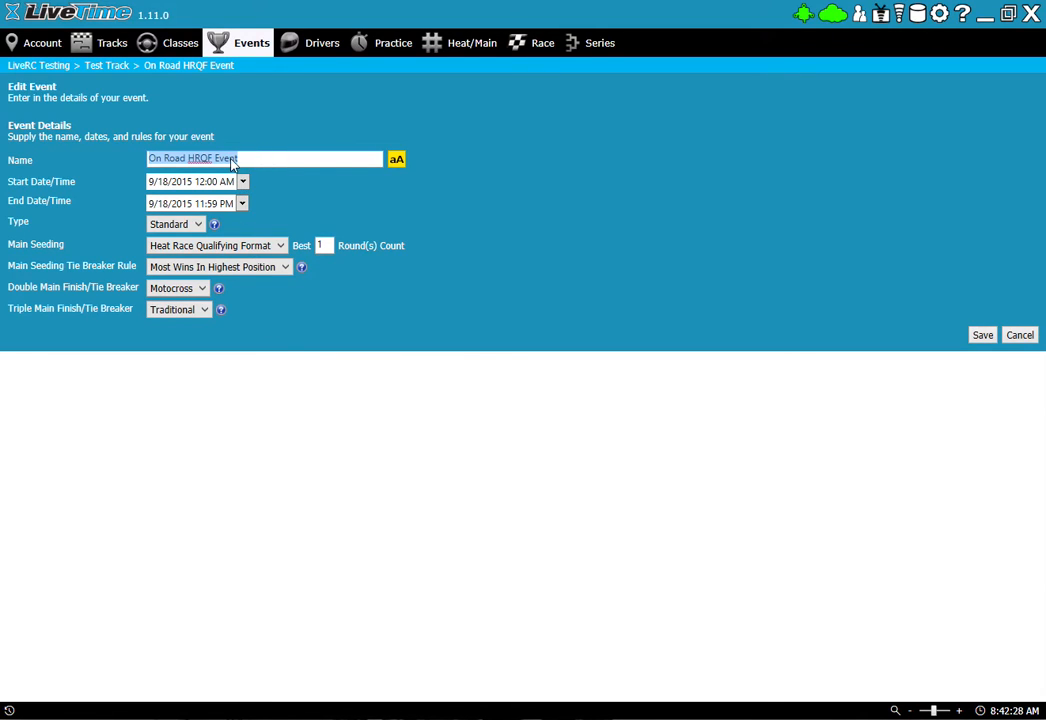
Step: Set the event's main seeding to Heat Race Qualifying Format with the best 3 rounds counting, and save the event
click(201, 248)
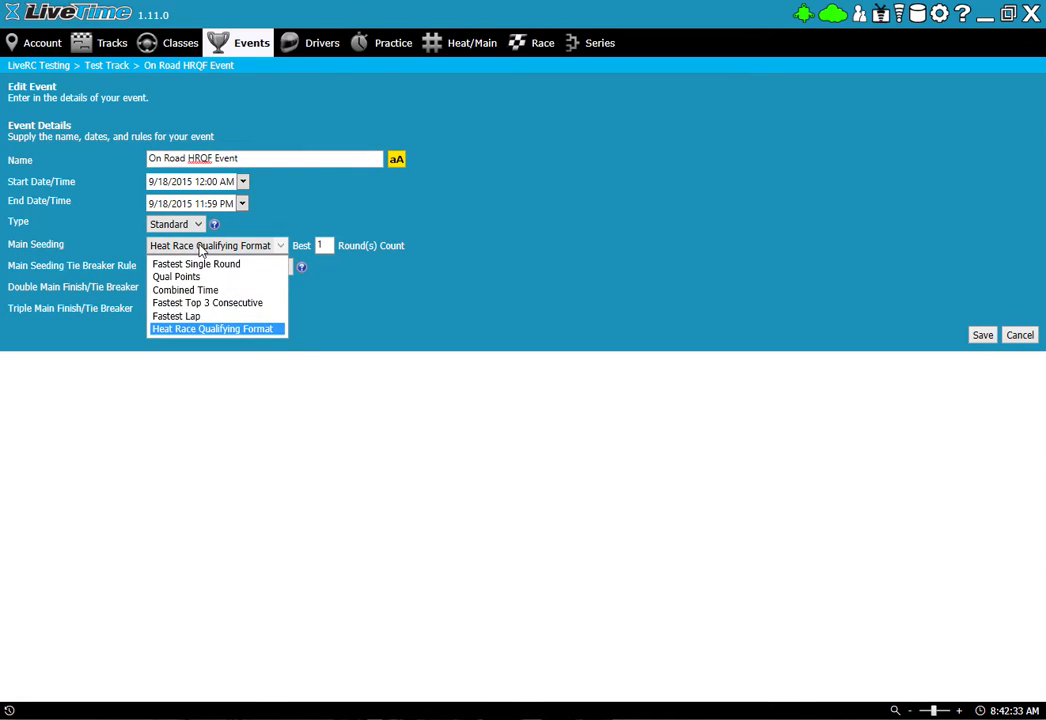
click(197, 330)
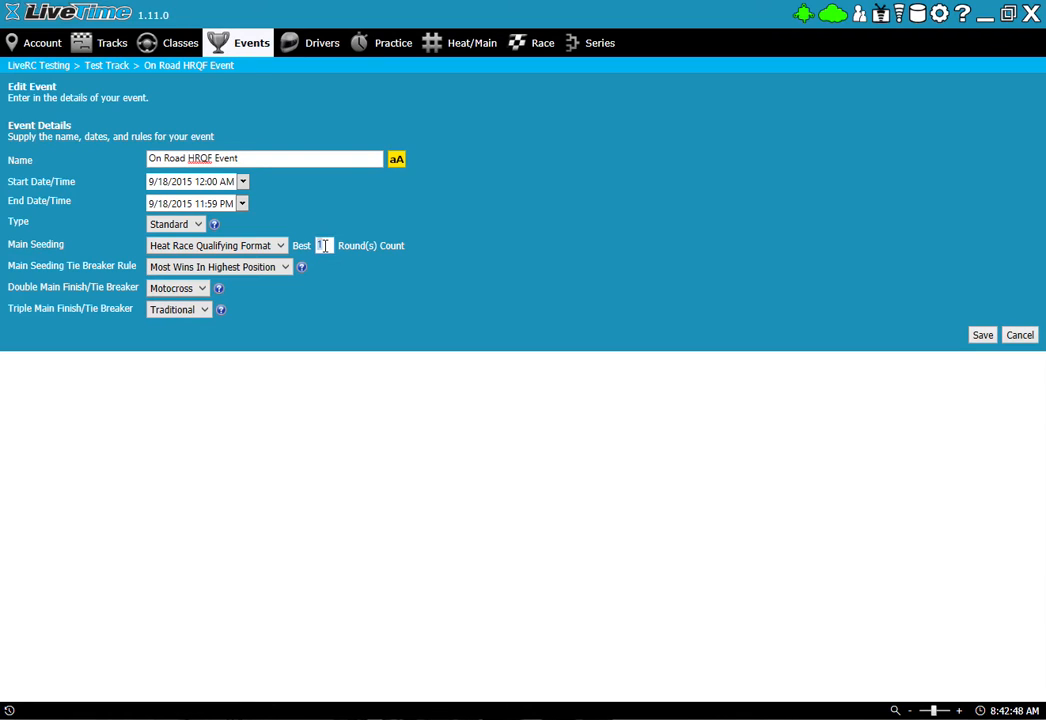
text(3)
mouse_move(304, 272)
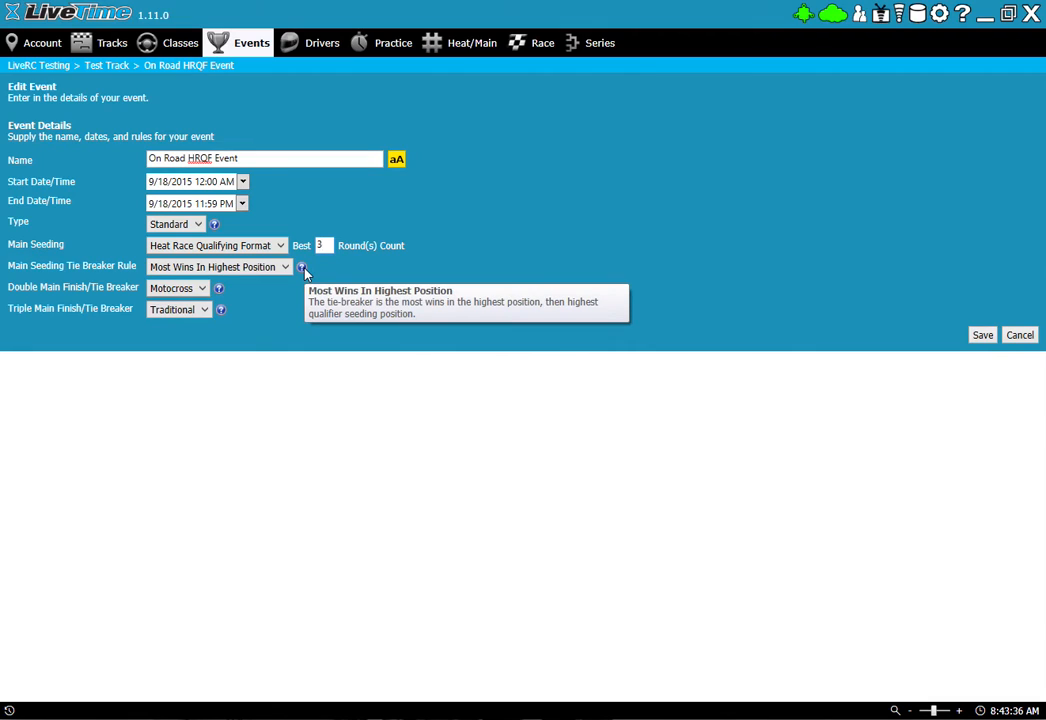
mouse_move(219, 290)
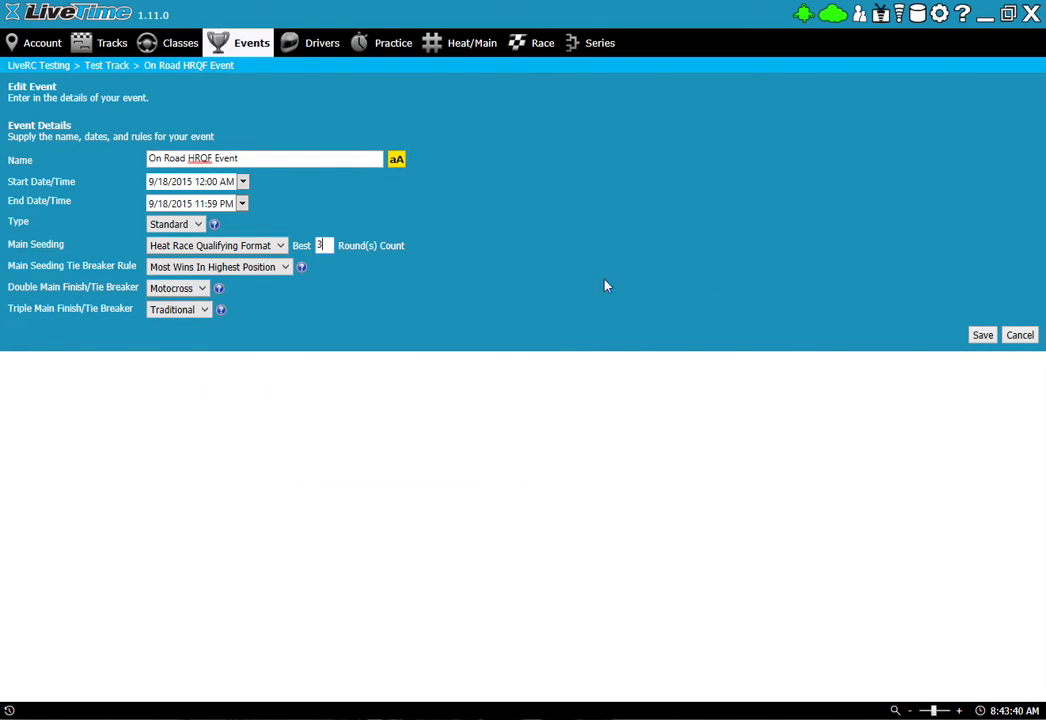
click(982, 335)
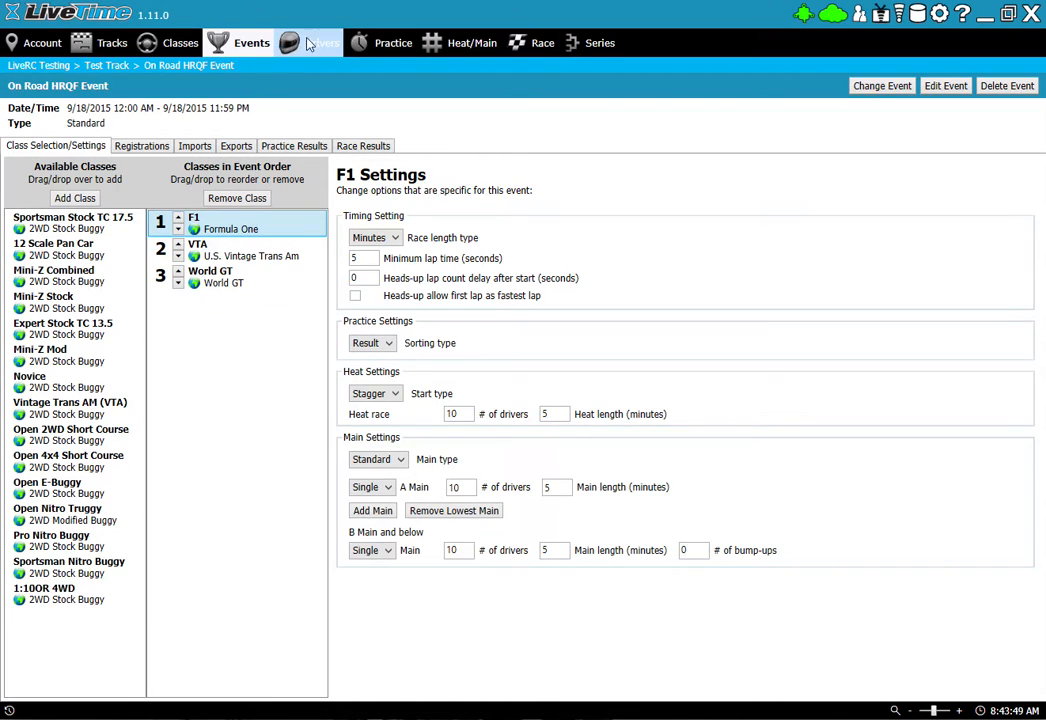
Step: Review the event's driver registrations and the entries per race class
click(140, 148)
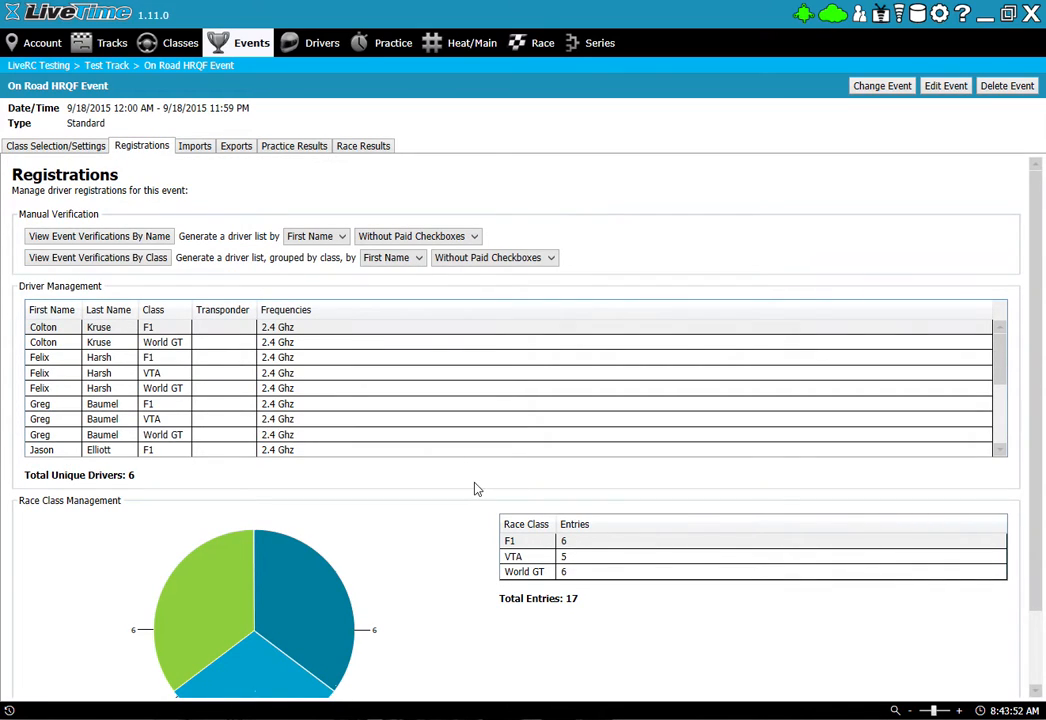
scroll(430, 584, down, 2)
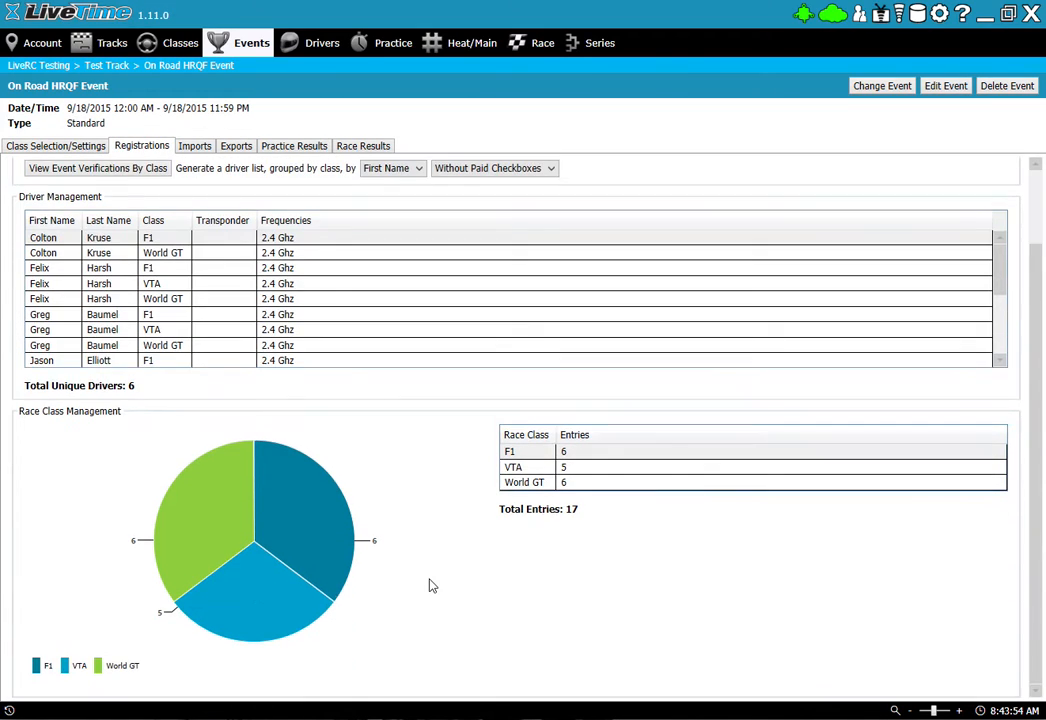
scroll(439, 579, up, 2)
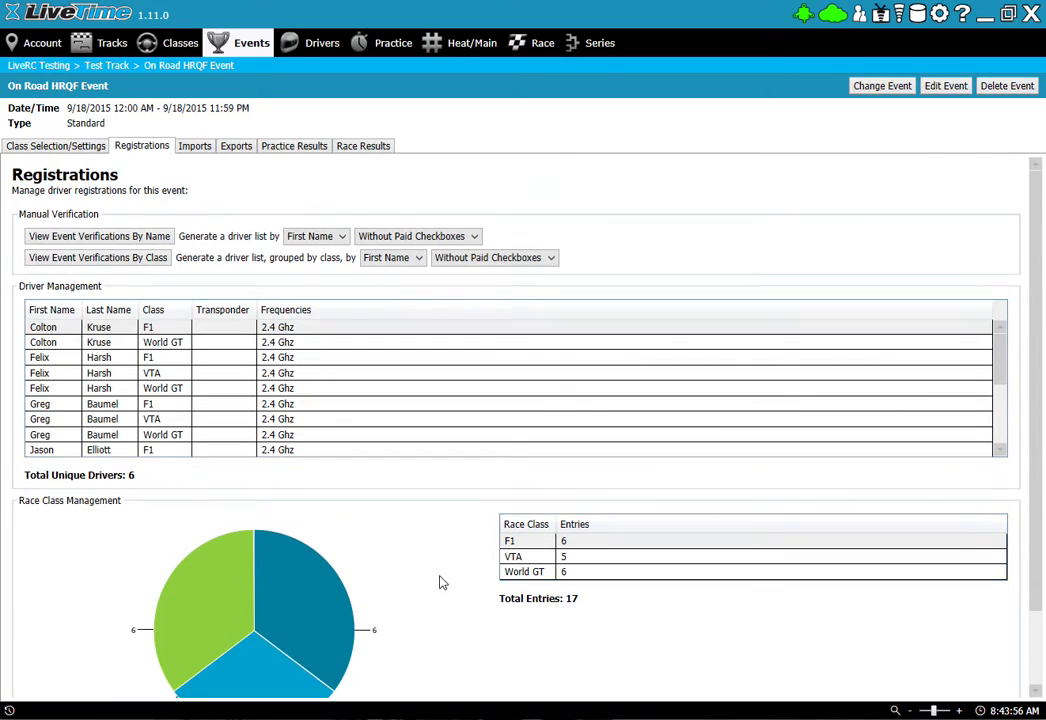
Step: Create a practice round with random driver seeding and generate its heats
click(463, 50)
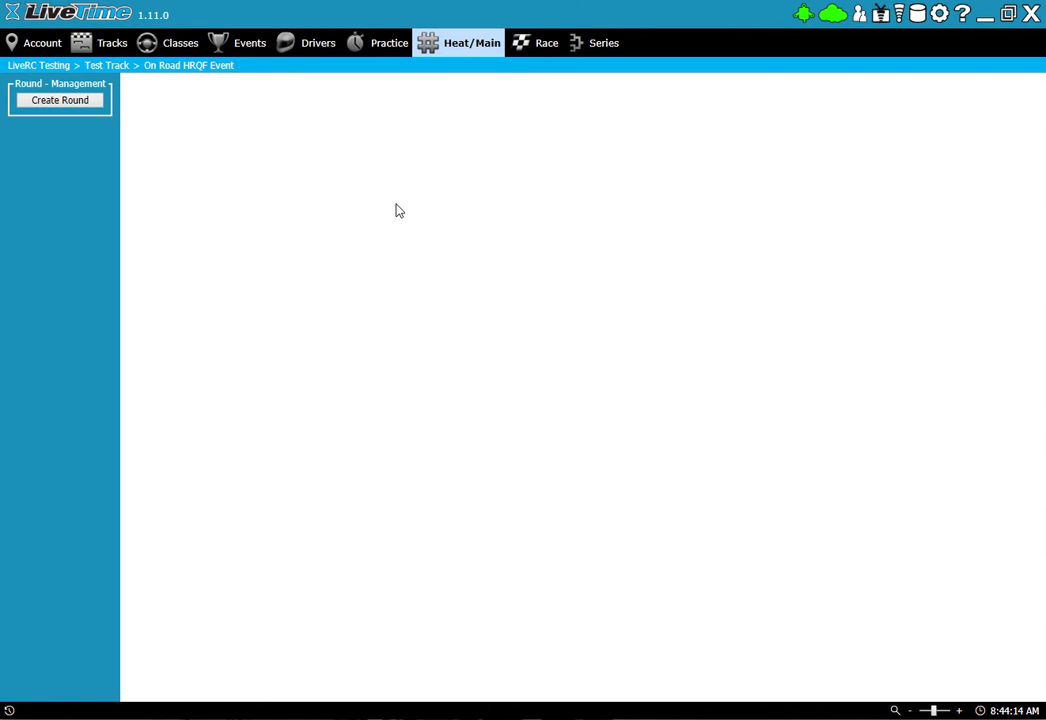
click(63, 102)
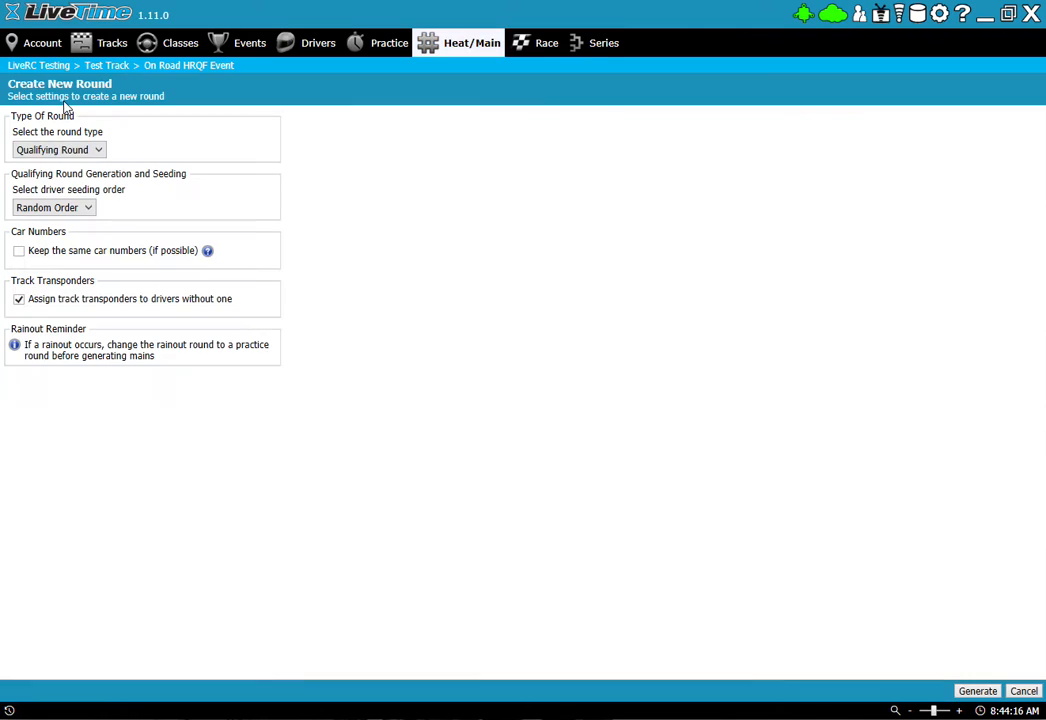
click(60, 150)
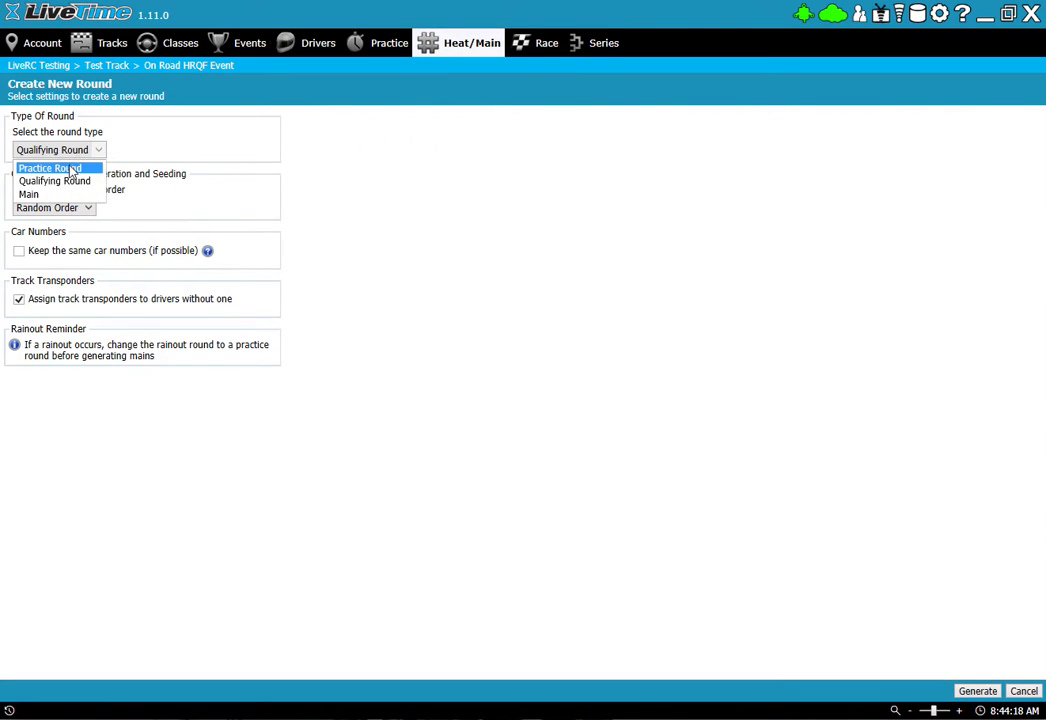
click(72, 169)
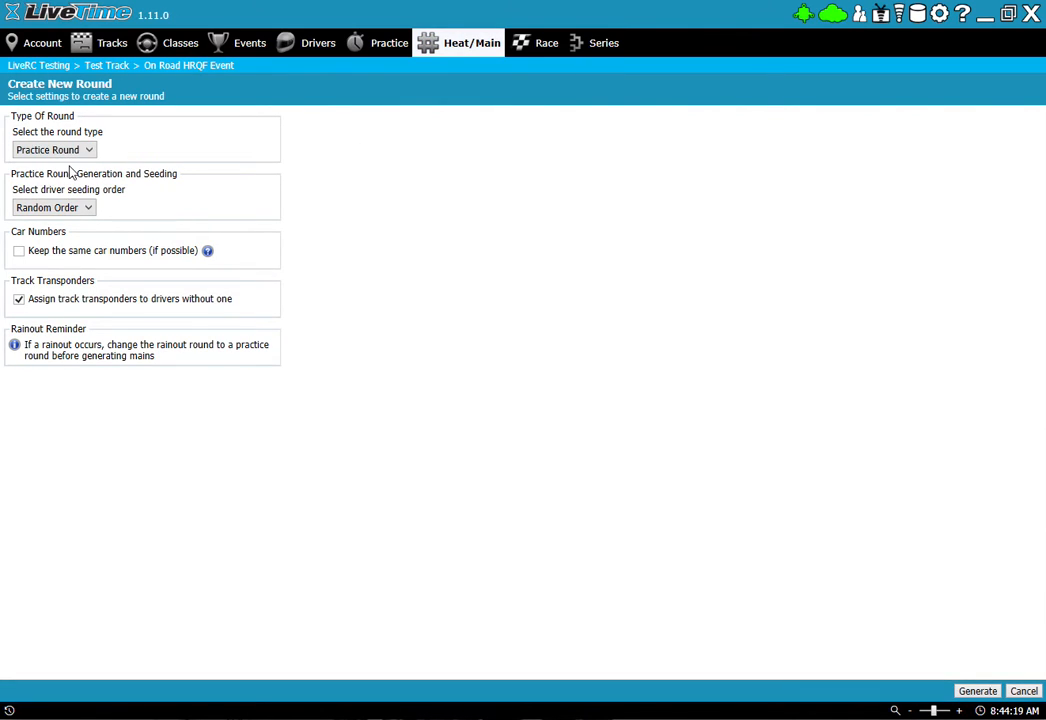
click(978, 691)
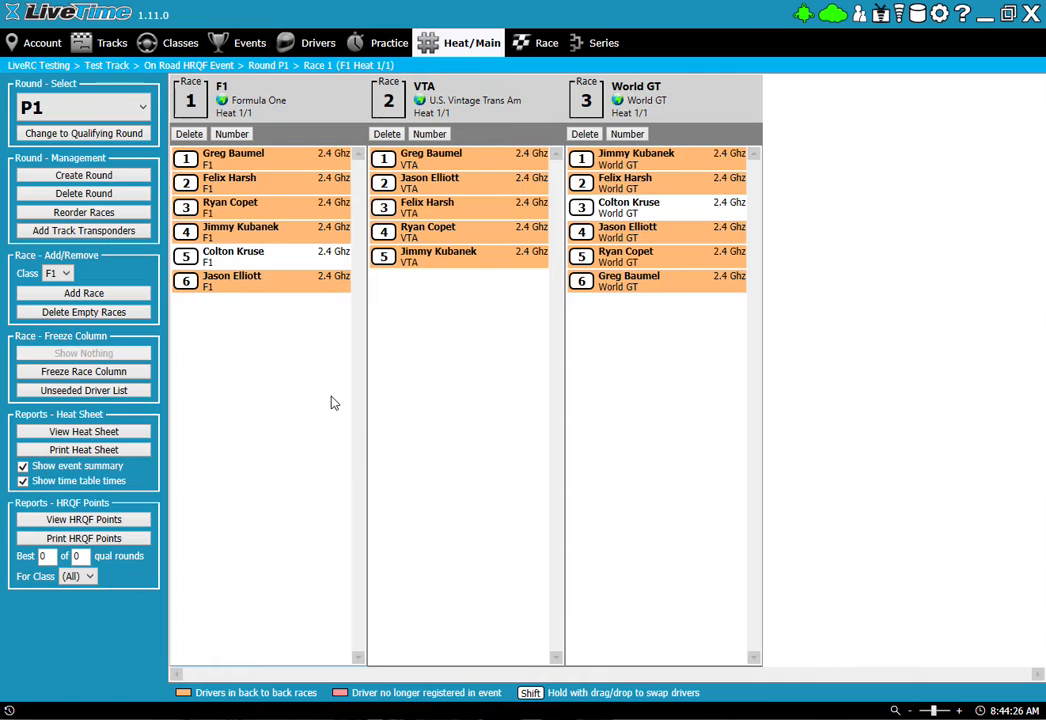
Step: Run the F1 practice heat with a minimum lap of 0 seconds, finish it early, and advance to race 2
click(549, 41)
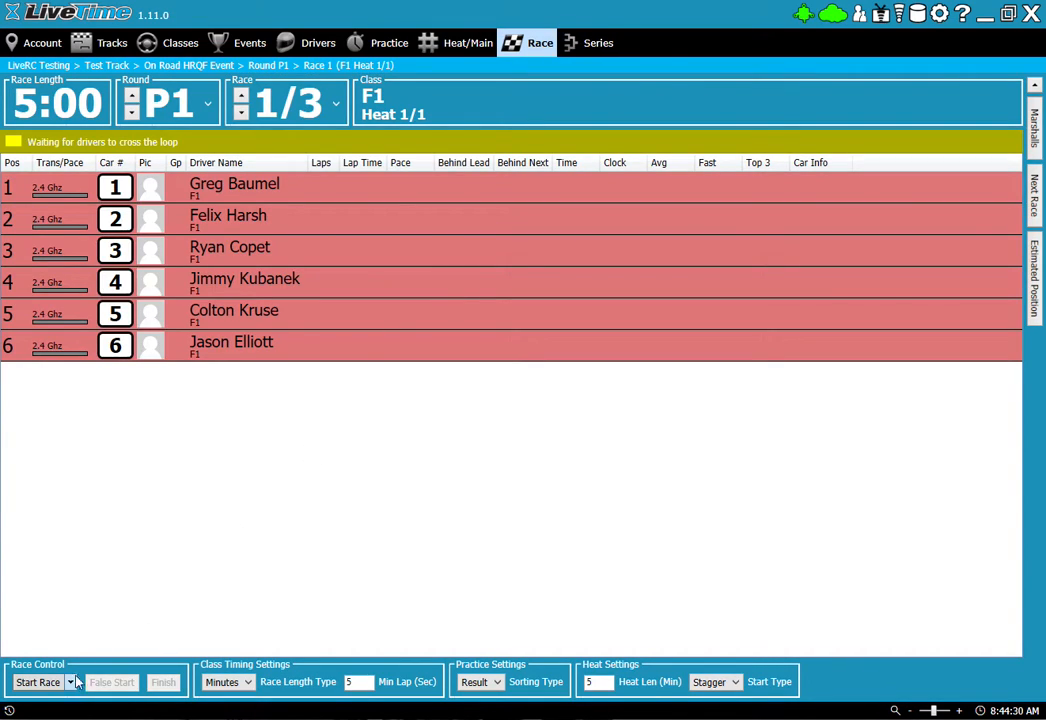
text(0)
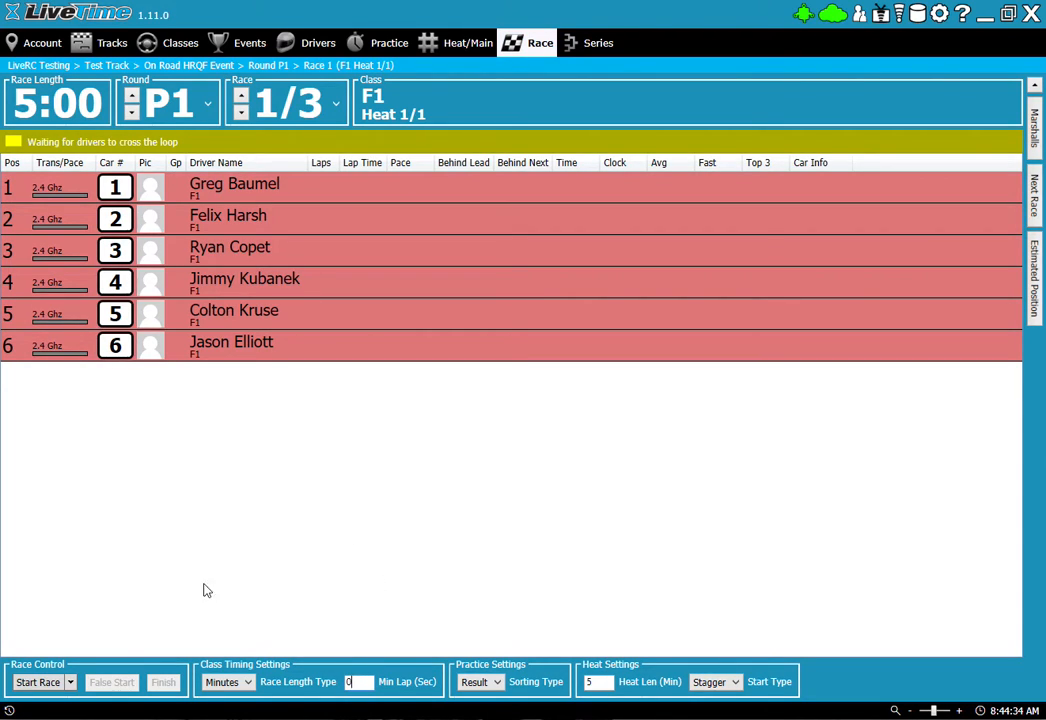
click(30, 682)
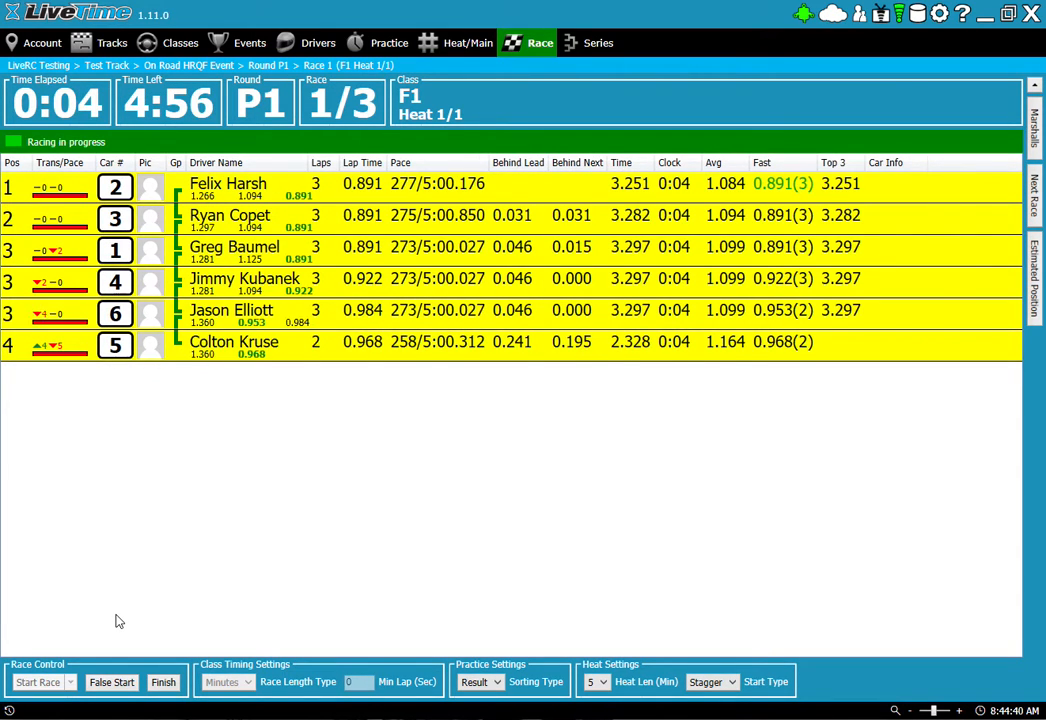
click(163, 682)
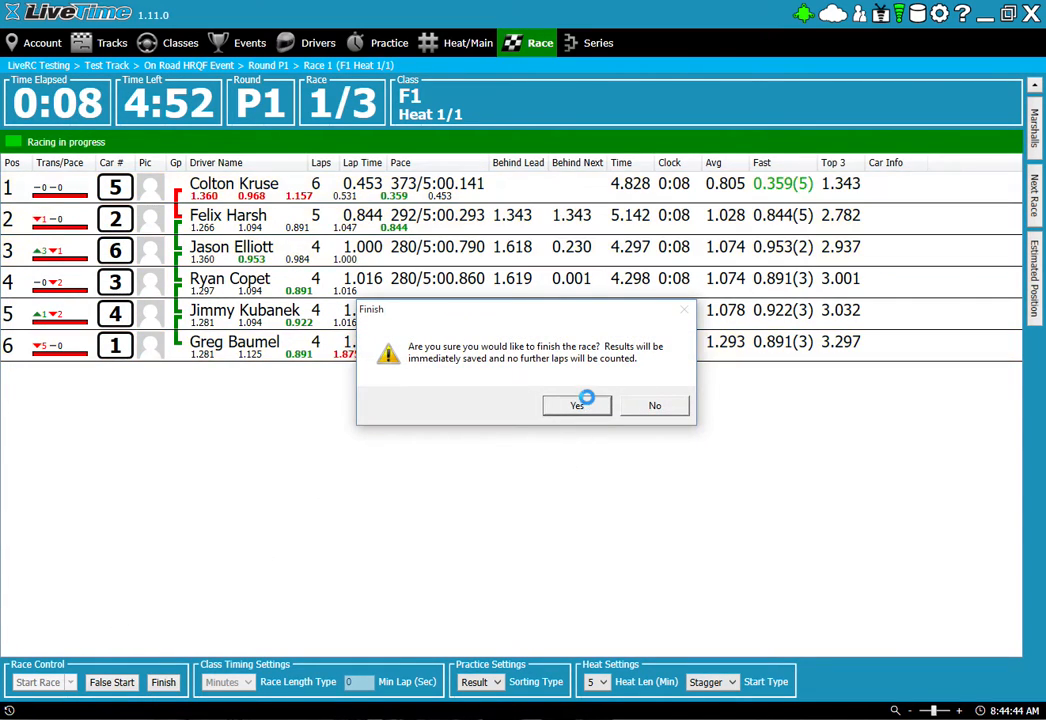
click(576, 404)
click(241, 95)
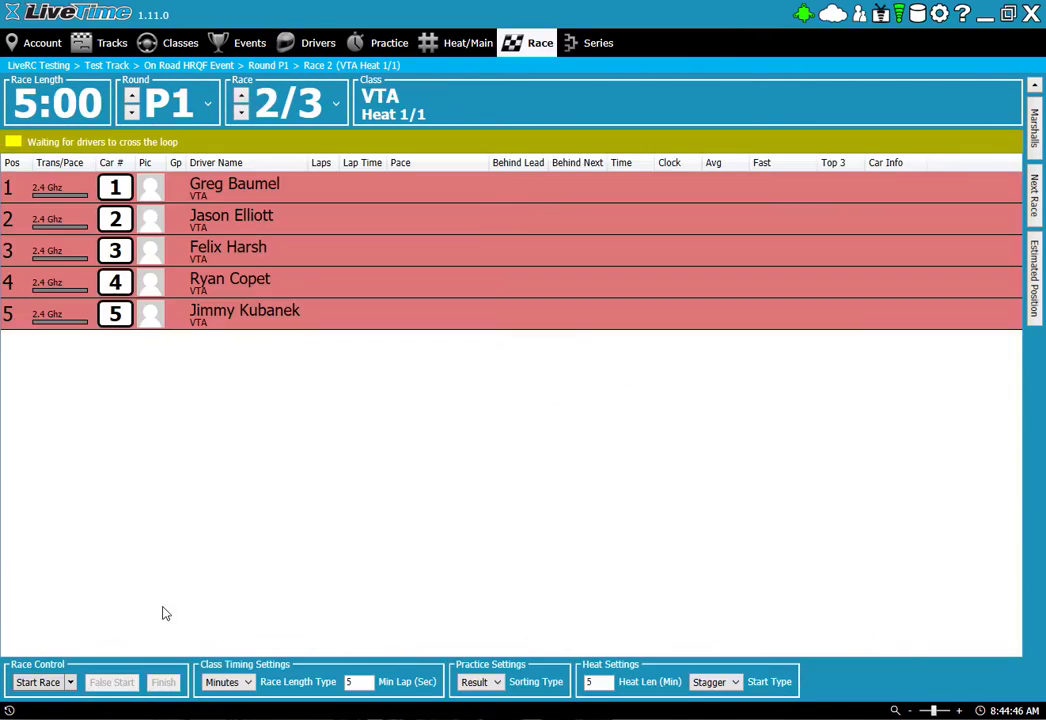
click(48, 682)
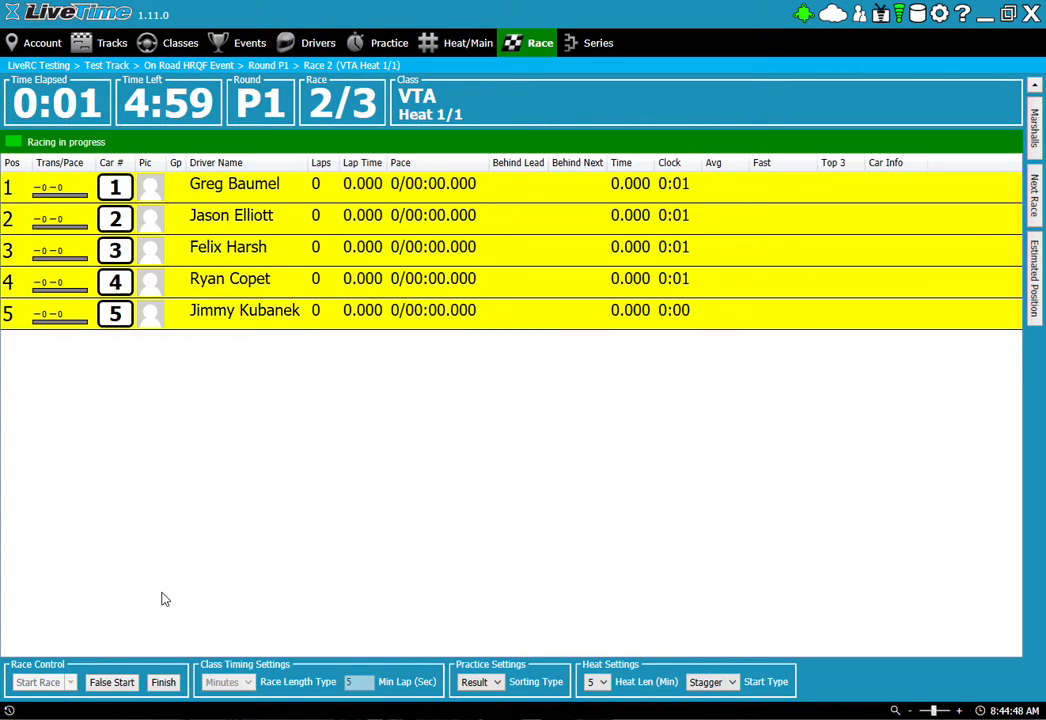
click(112, 682)
click(585, 404)
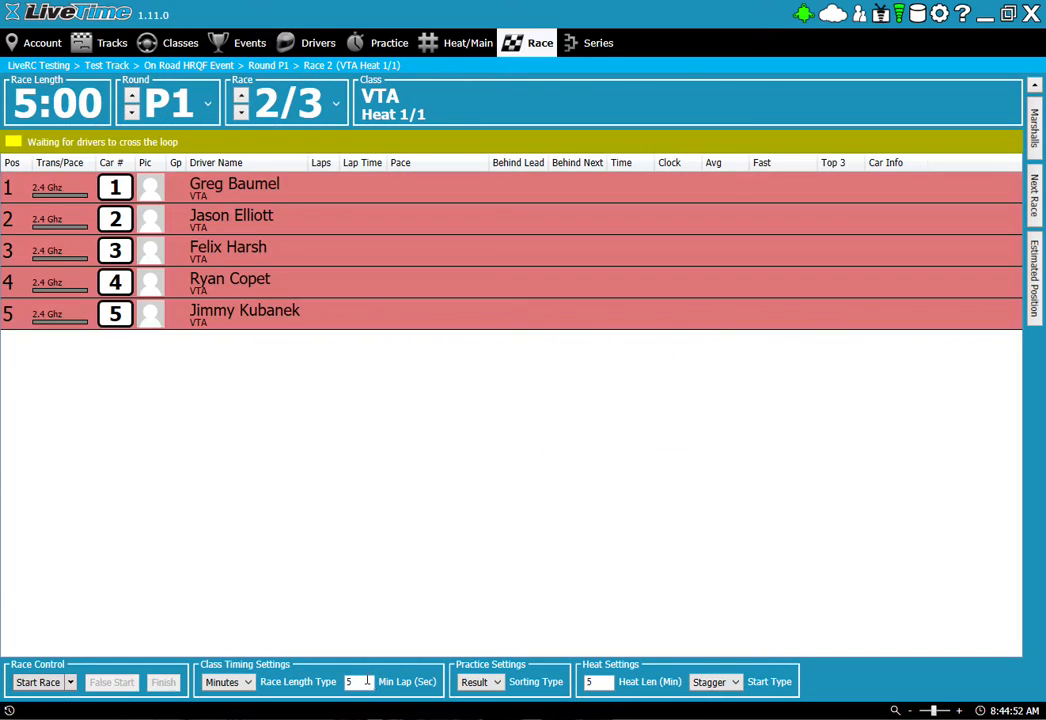
Step: Run the VTA practice heat with a minimum lap of 0 seconds and finish it early
click(48, 685)
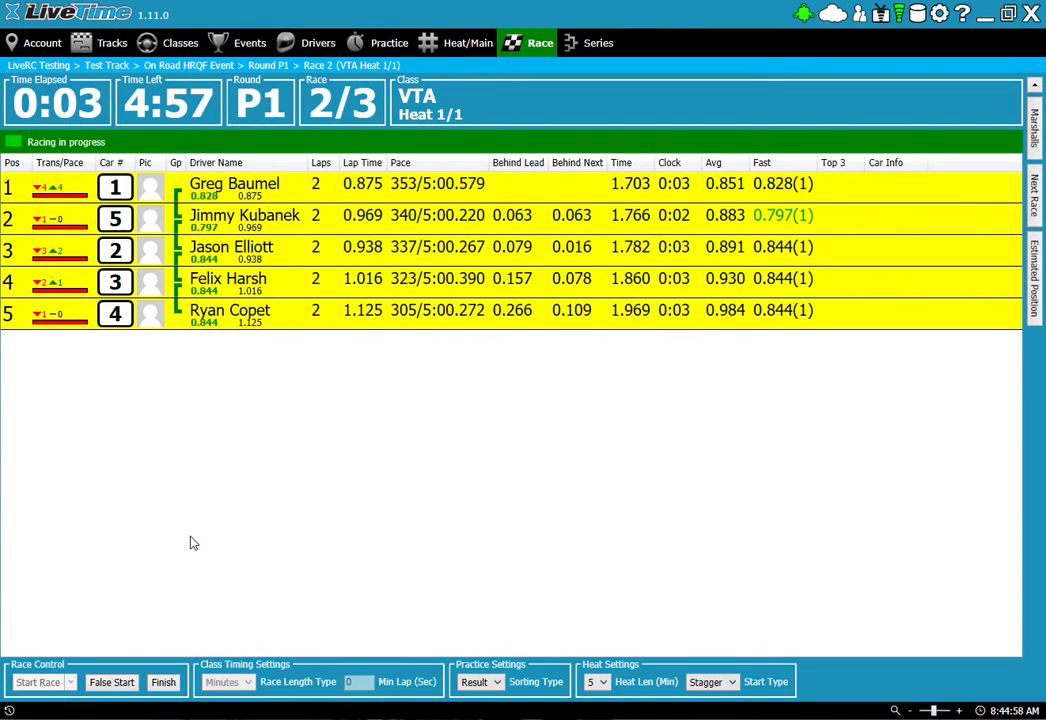
click(164, 686)
click(574, 404)
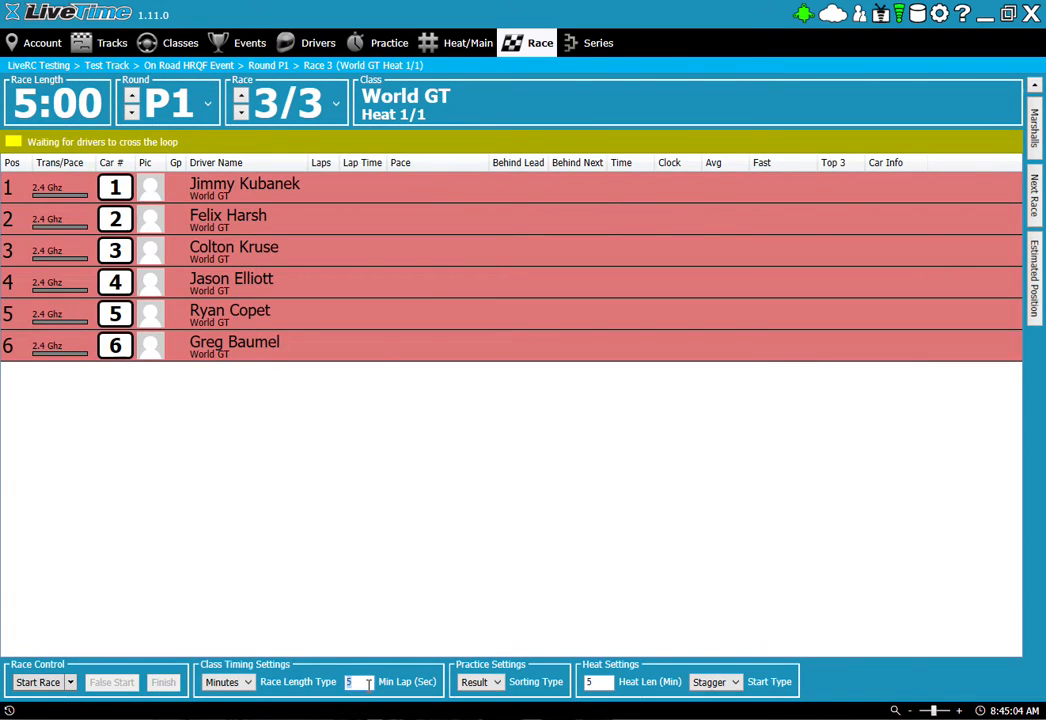
Step: Run the World GT practice heat with a minimum lap of 0 seconds and finish it early
click(38, 682)
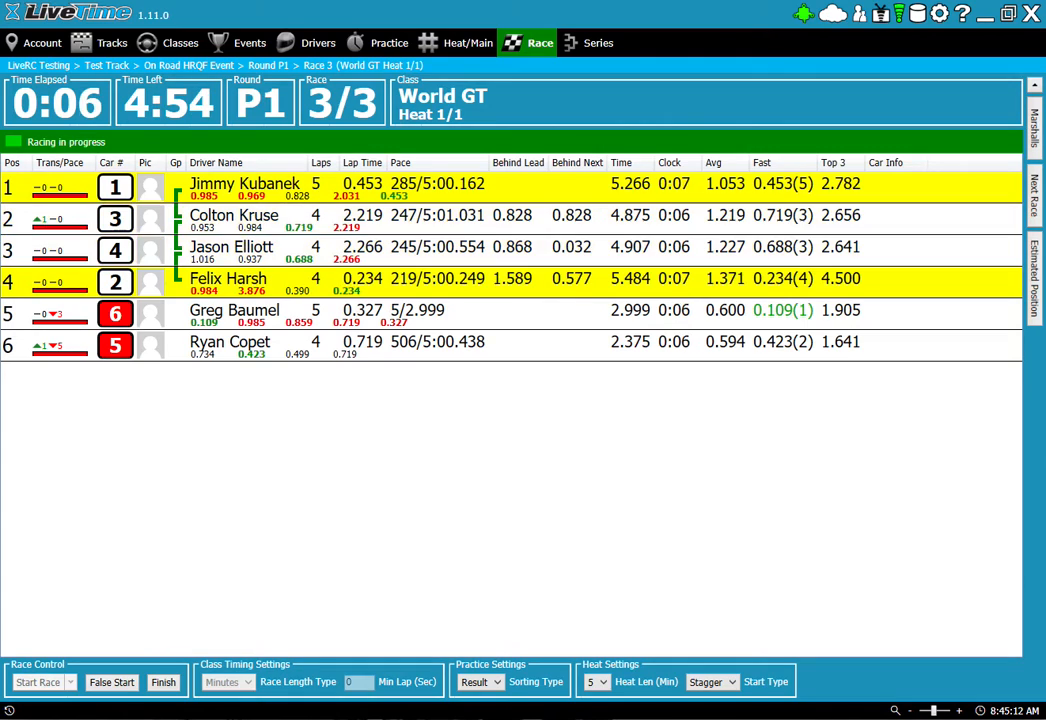
click(163, 682)
click(584, 405)
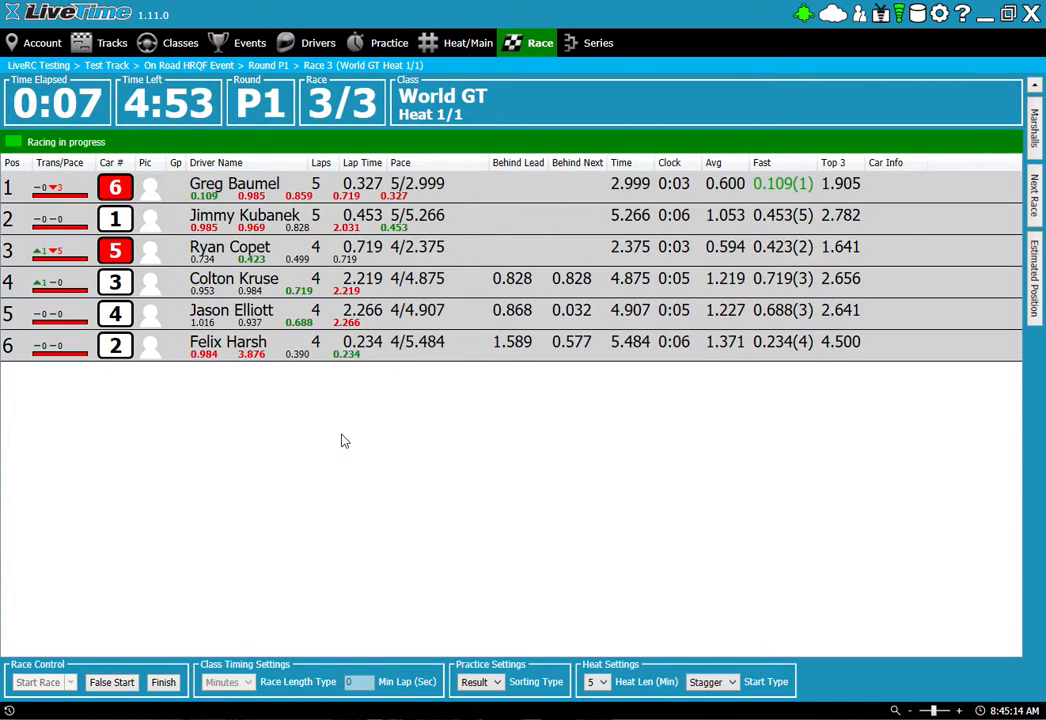
Step: Start a new qualifying round and try seeding by practice fastest top 3 consecutive laps and by practice fastest laps/time
click(463, 45)
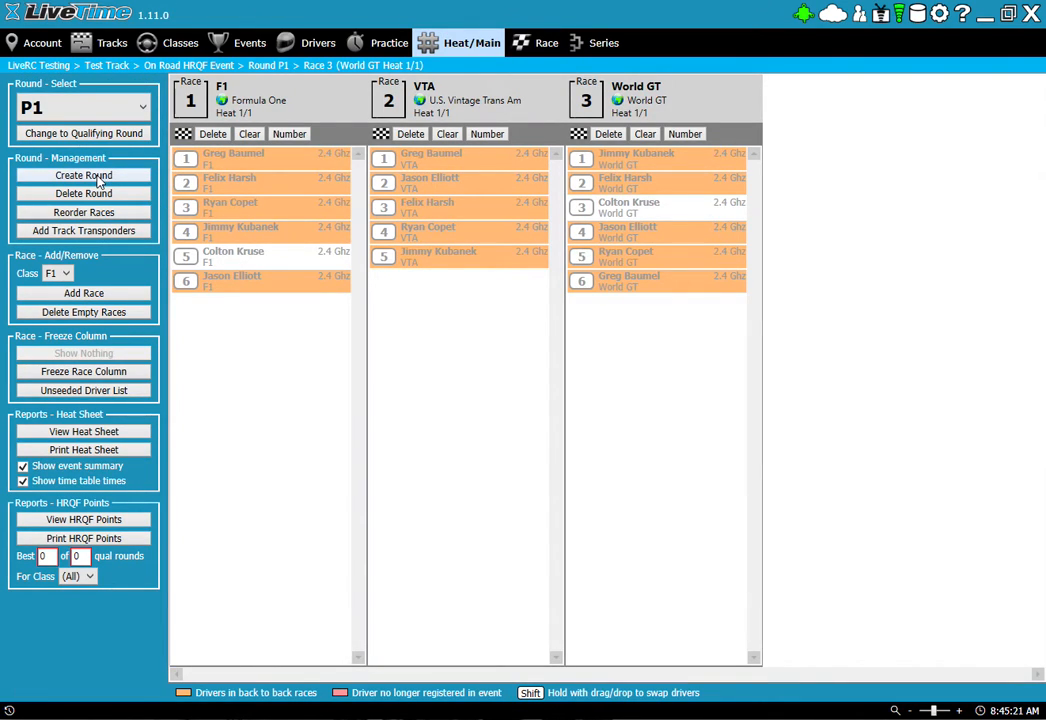
click(84, 176)
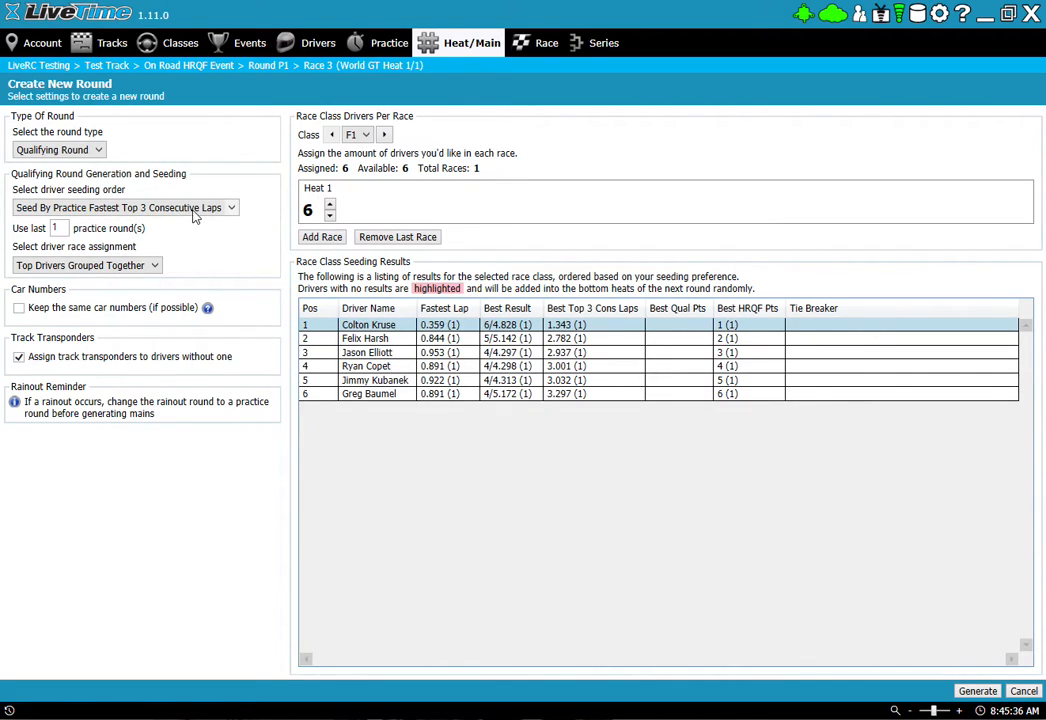
click(148, 208)
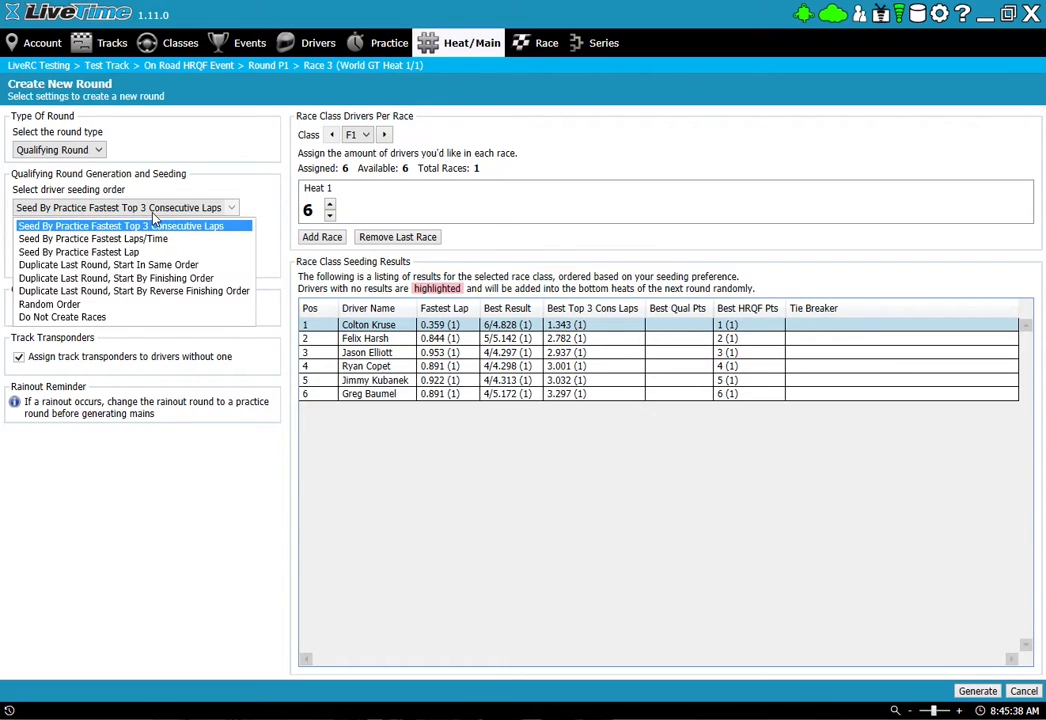
click(150, 226)
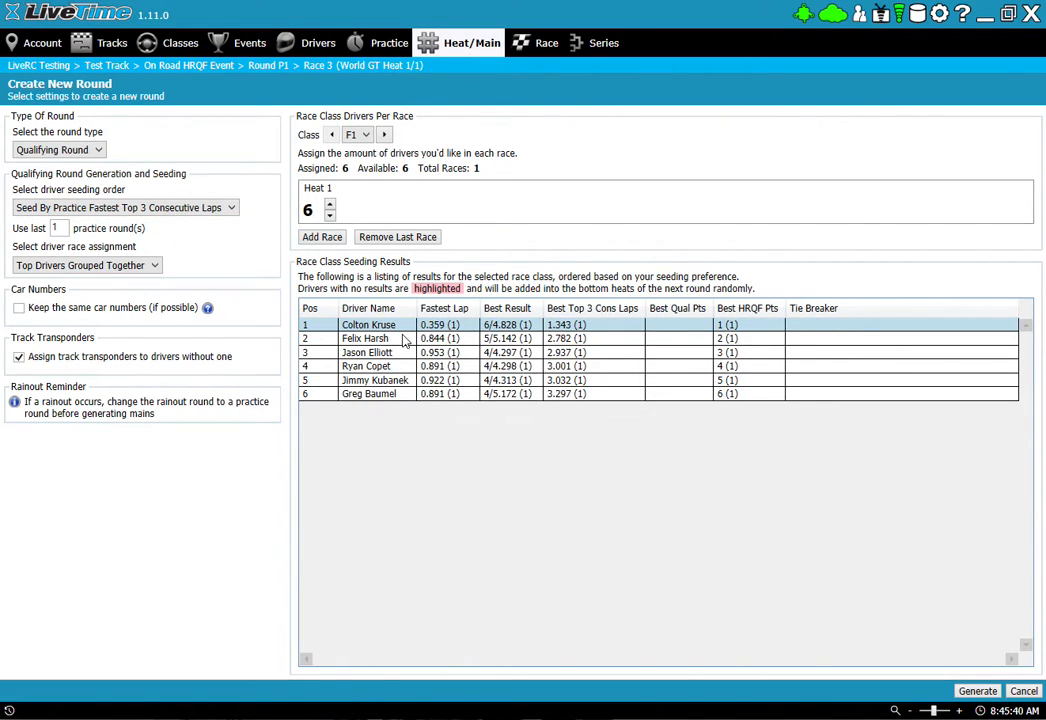
click(190, 208)
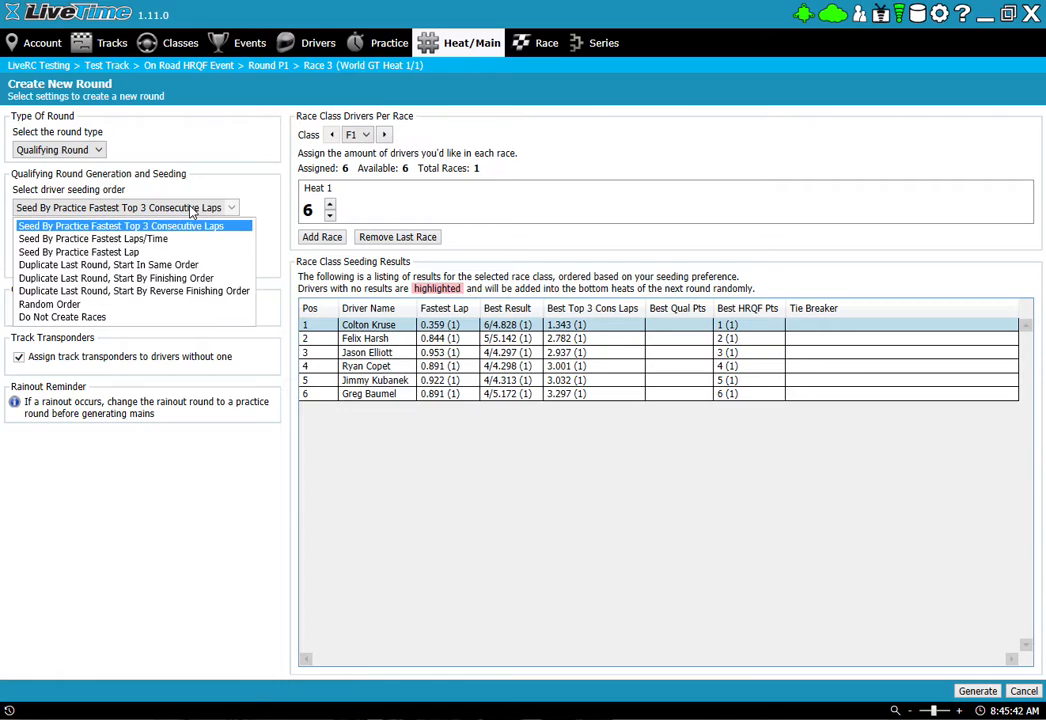
click(155, 240)
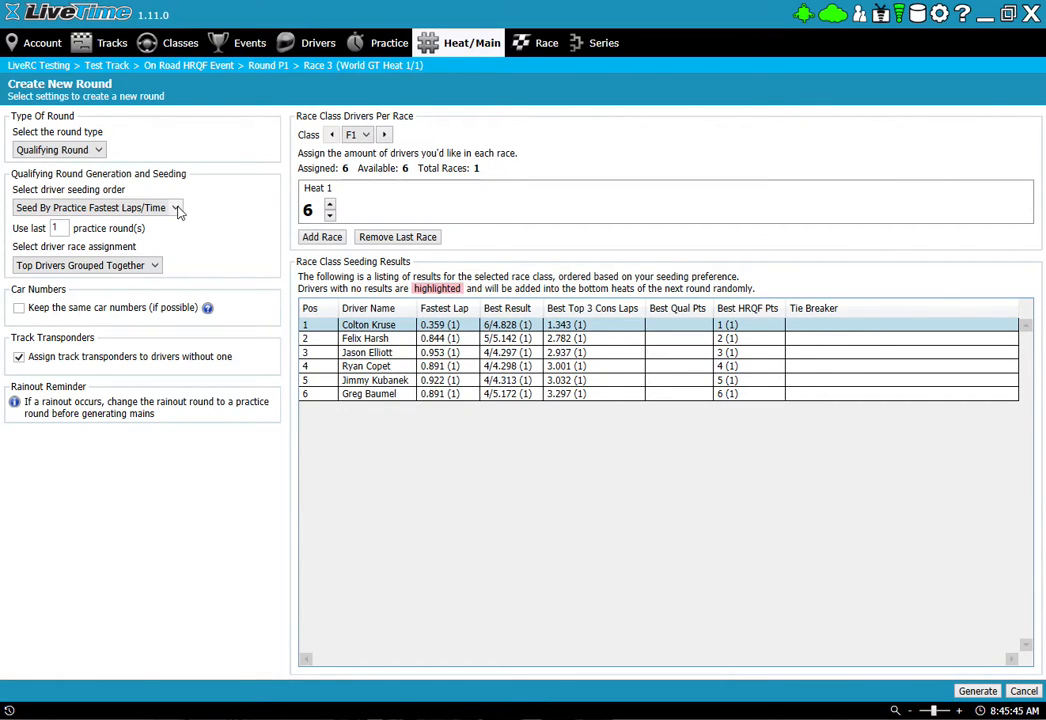
Step: Seed the qualifying round by practice fastest lap, check the other classes' seeding results, and keep top drivers grouped together
click(174, 207)
click(128, 250)
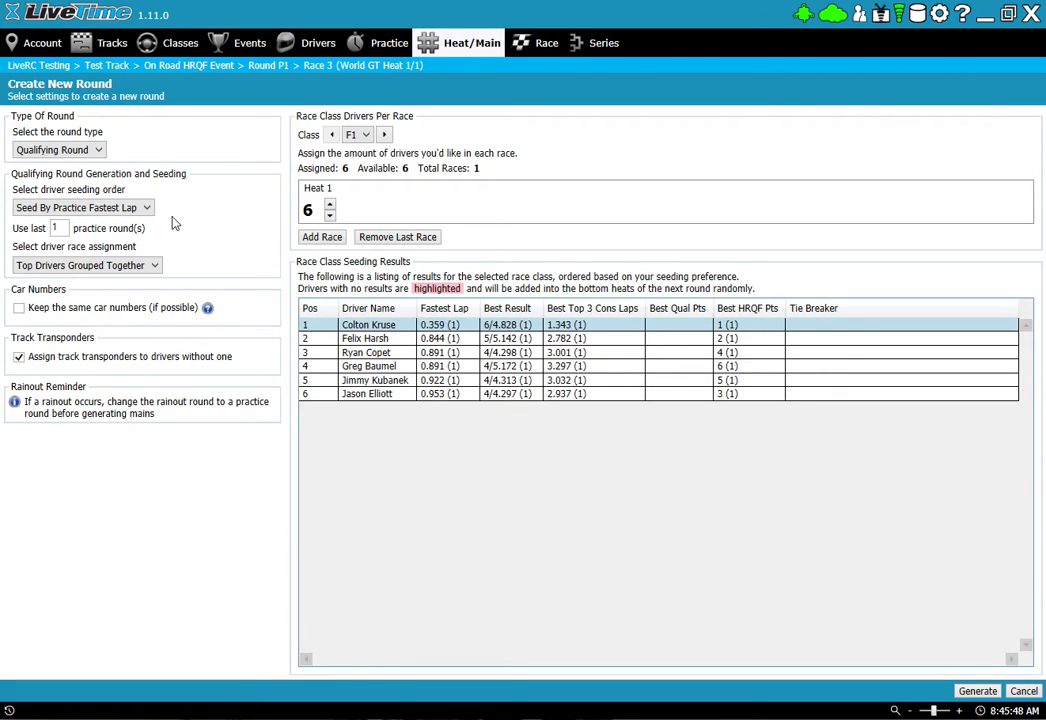
click(389, 135)
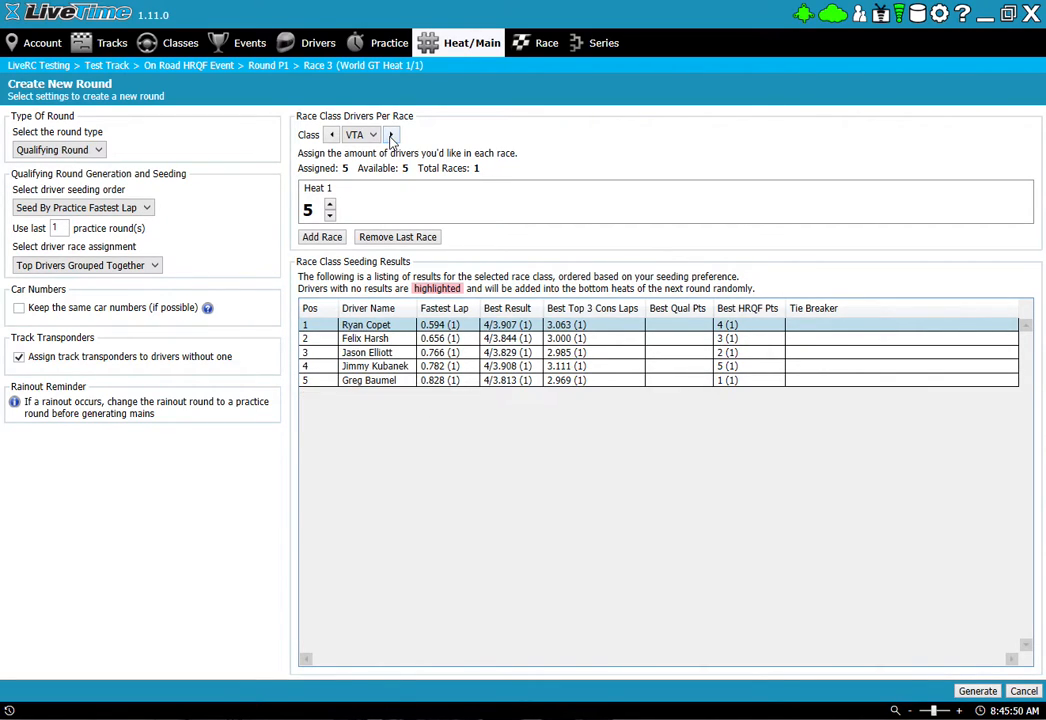
click(390, 135)
click(331, 135)
click(331, 135)
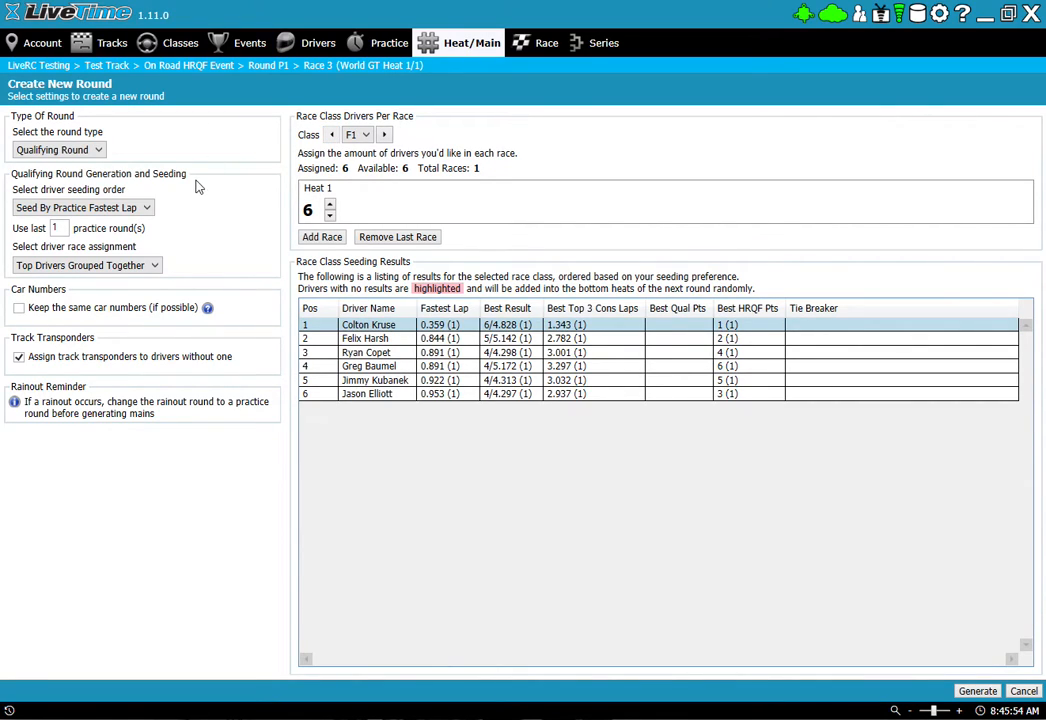
click(110, 268)
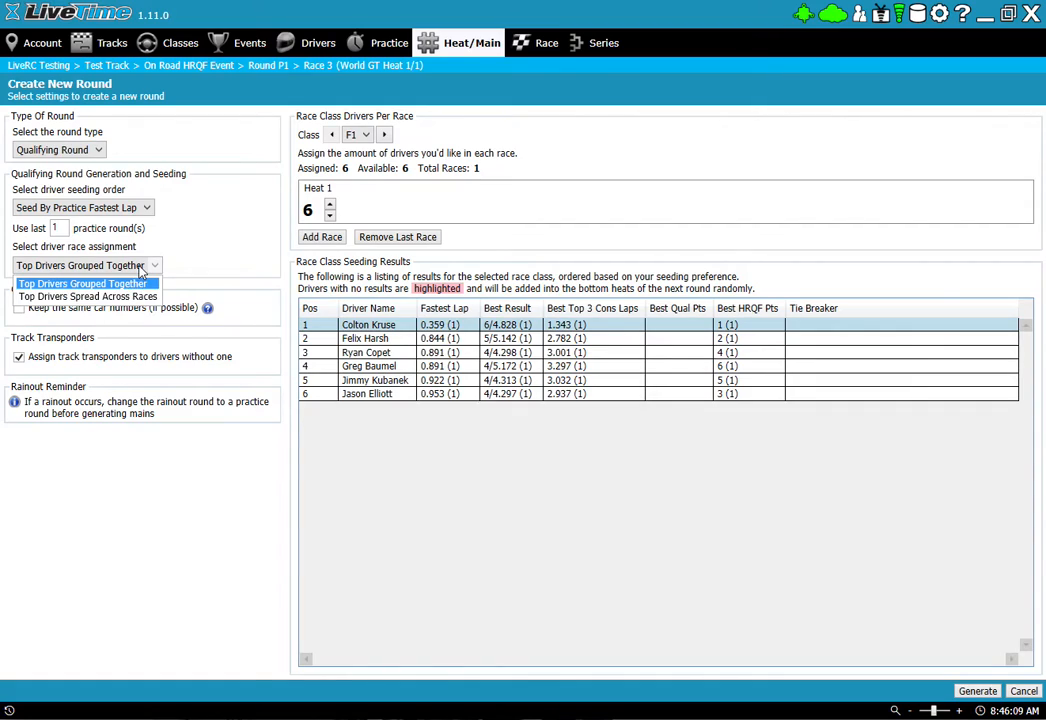
click(125, 283)
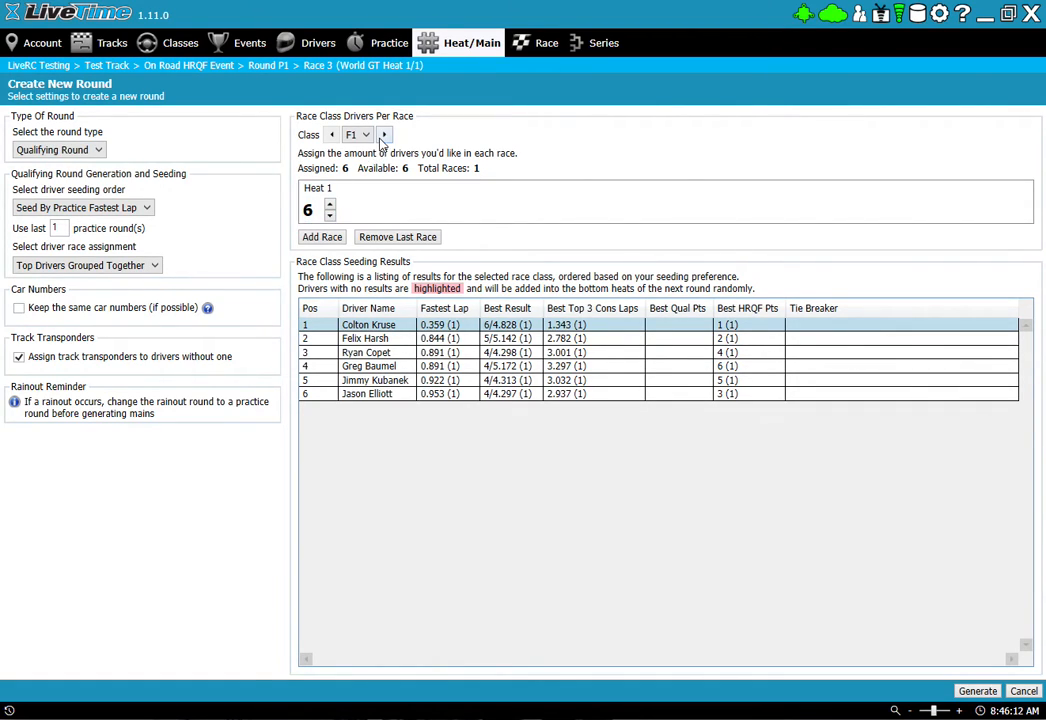
Step: Add a second heat to the F1 class and assign three drivers to each heat
click(334, 237)
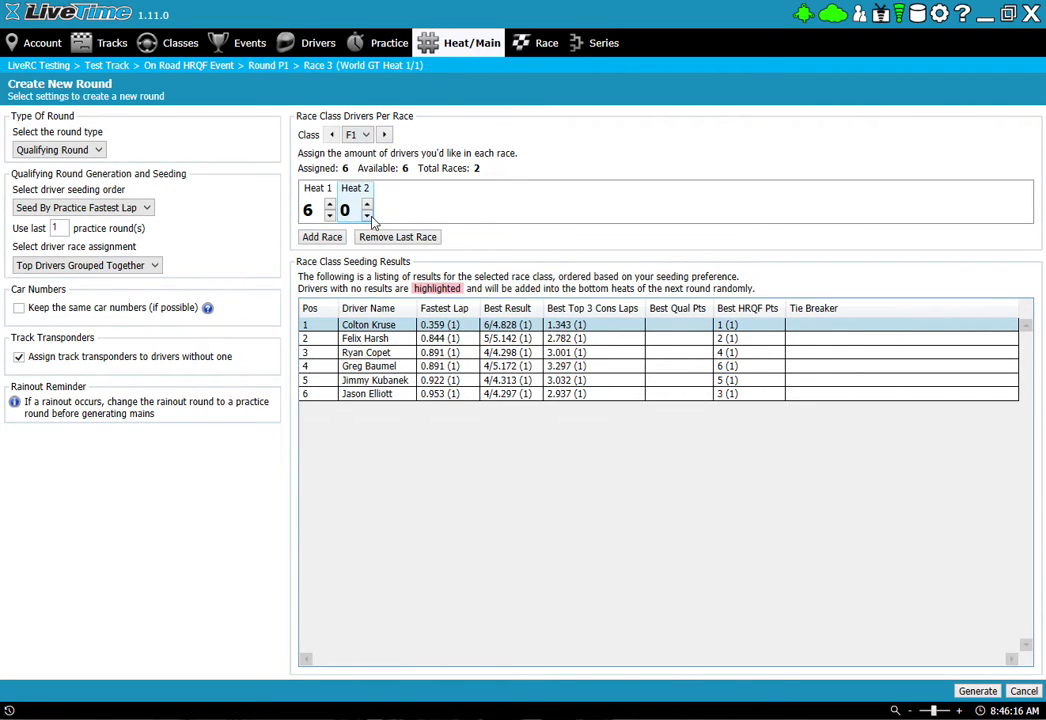
click(367, 205)
click(367, 205)
click(367, 205)
click(329, 216)
click(329, 216)
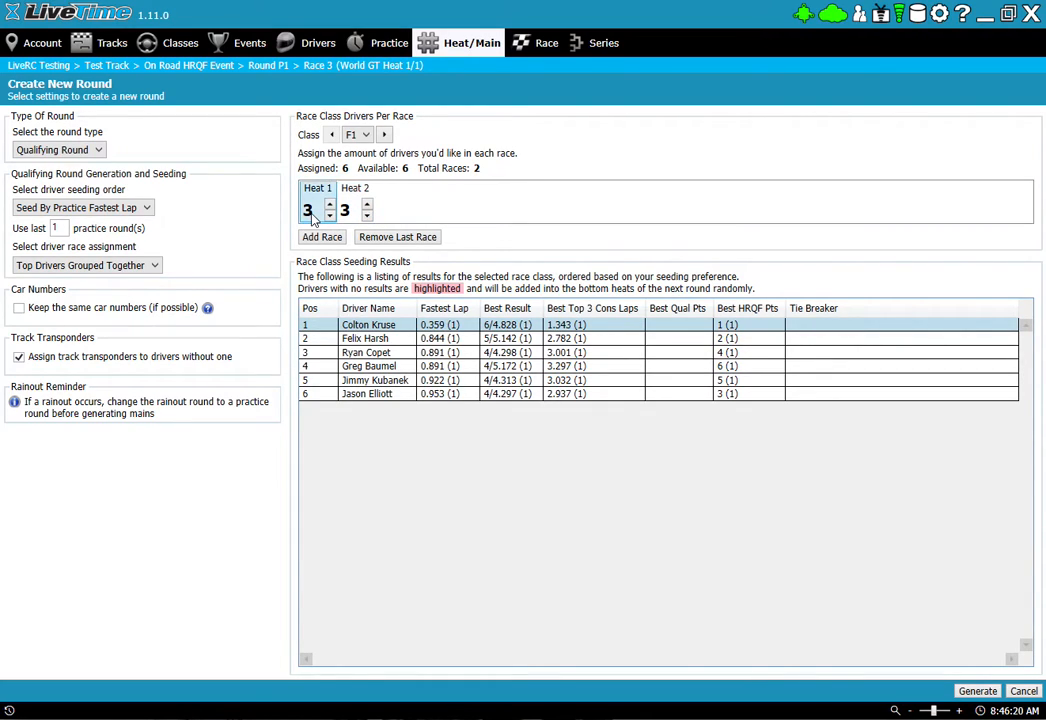
Step: Review the driver race assignment options and set the assignment to Top Drivers Spread Across Races
click(125, 265)
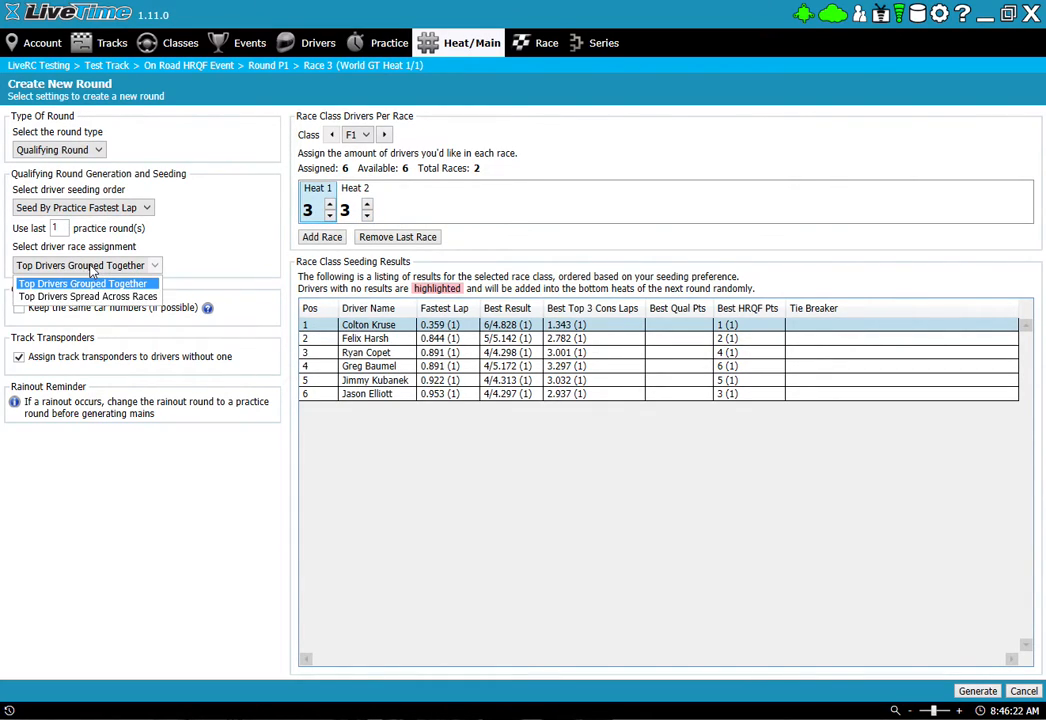
click(128, 270)
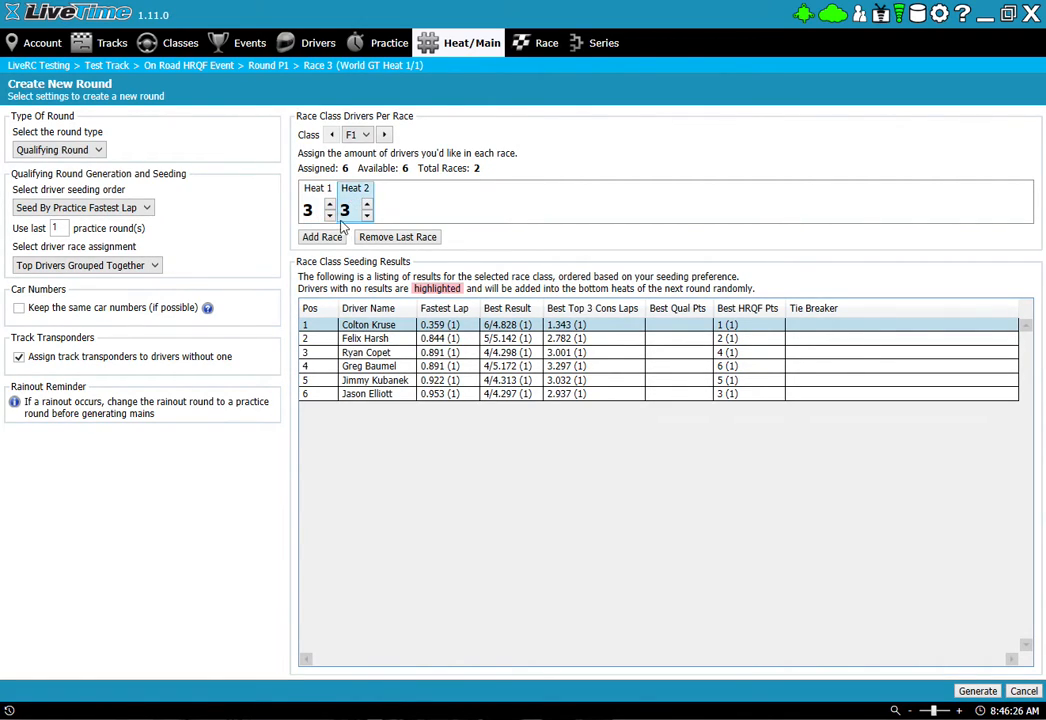
click(100, 265)
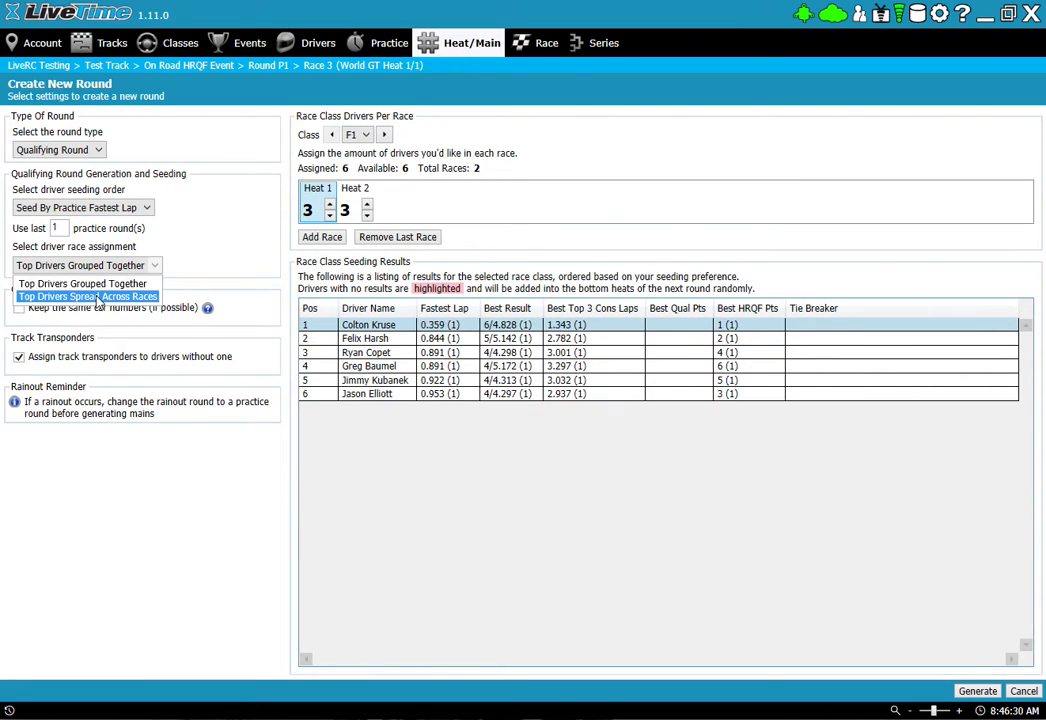
click(98, 298)
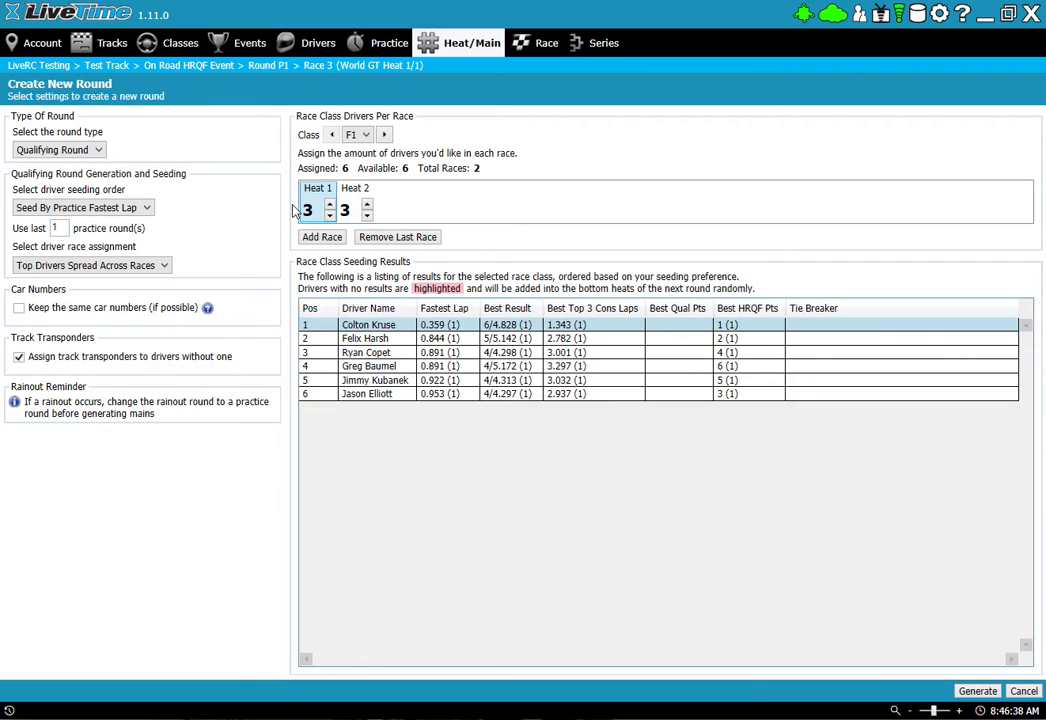
click(353, 195)
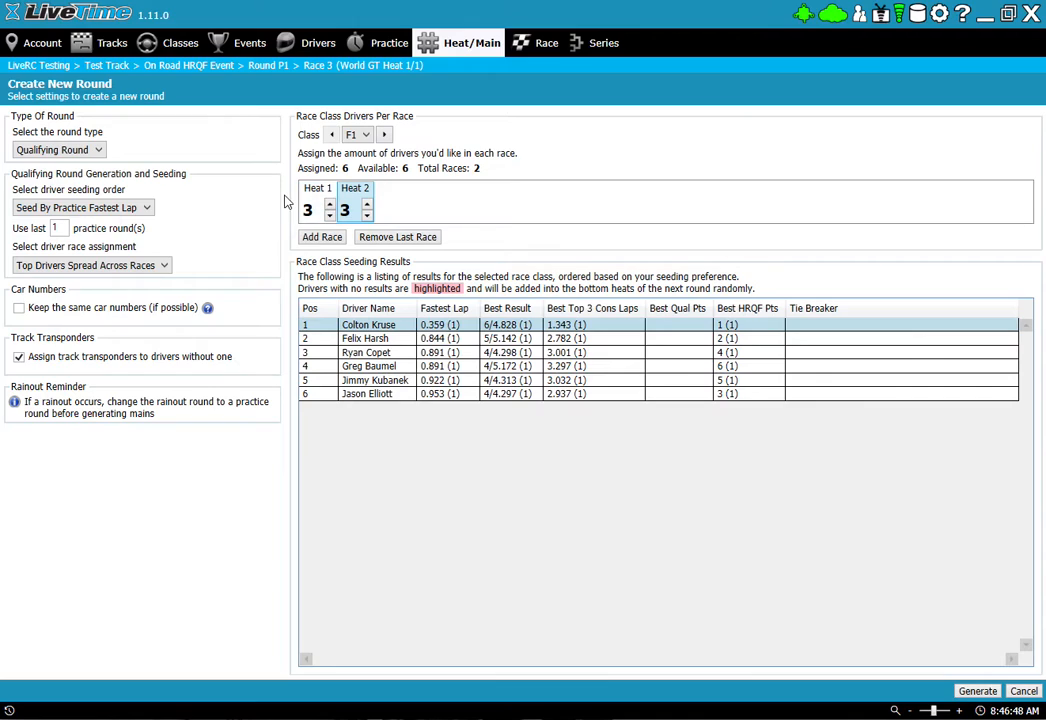
Step: Check the VTA and World GT seeding, and seed the qualifying round by practice fastest top 3 consecutive laps
click(385, 135)
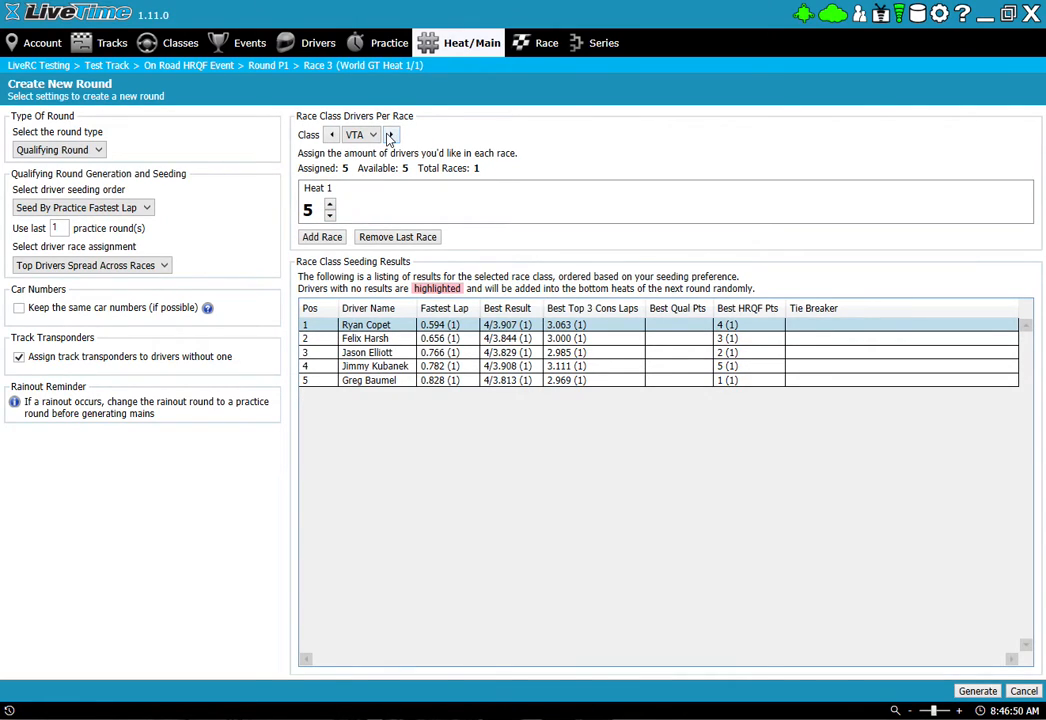
click(390, 135)
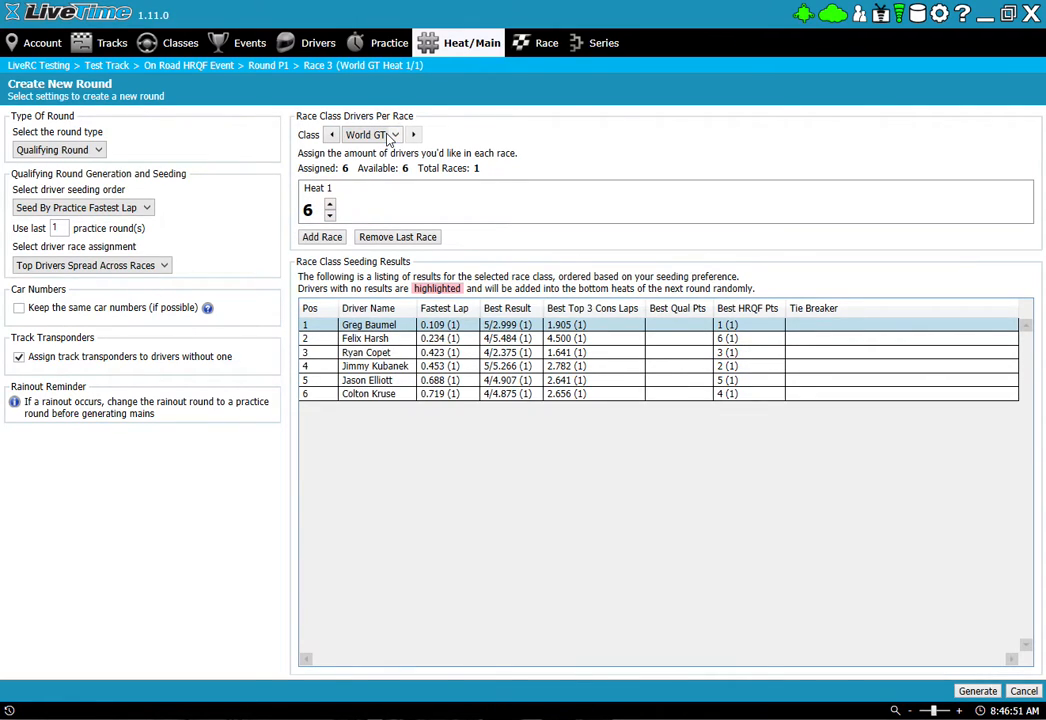
click(332, 135)
click(110, 209)
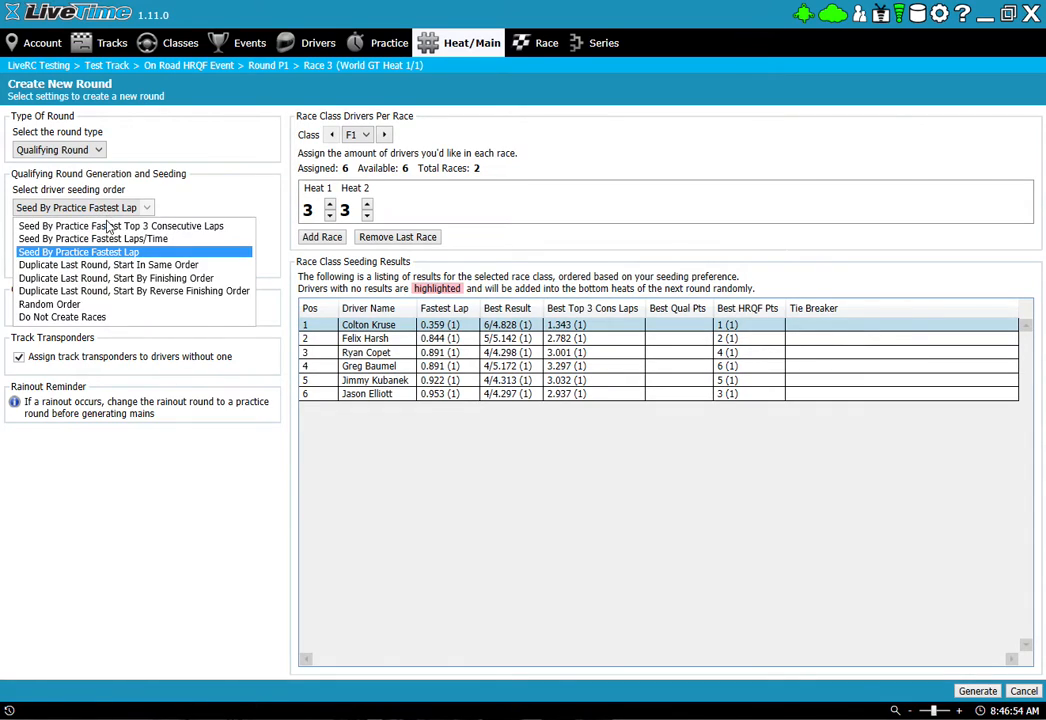
click(108, 226)
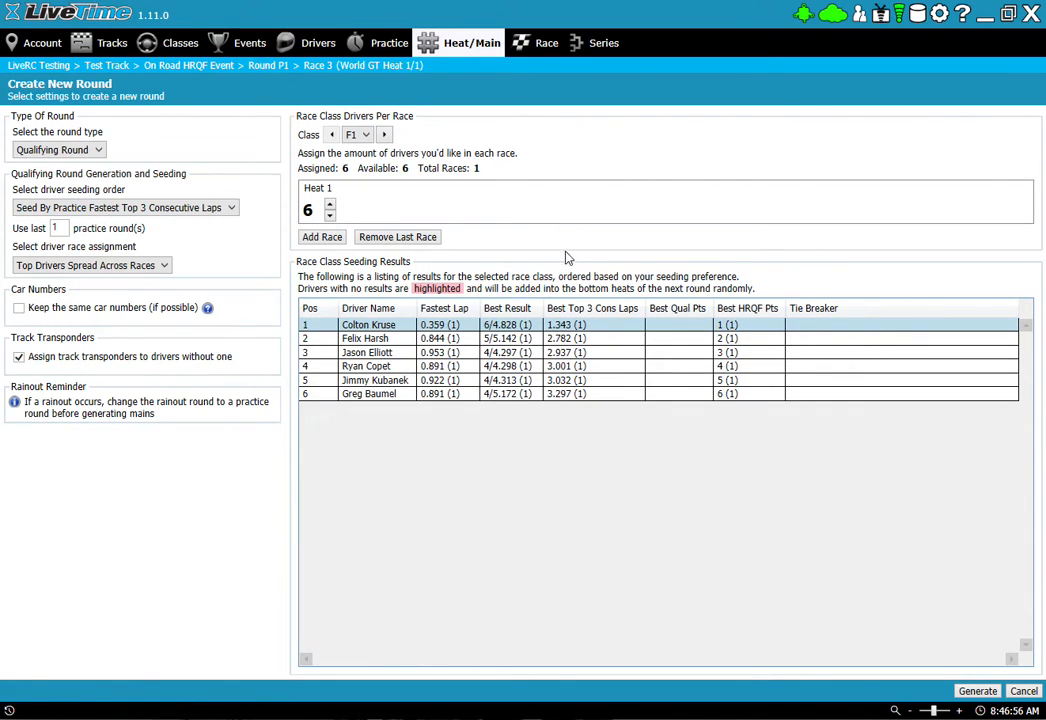
click(386, 136)
click(332, 135)
Step: Split the F1 class into two heats with three drivers each under the top 3 consecutive laps seeding
click(330, 237)
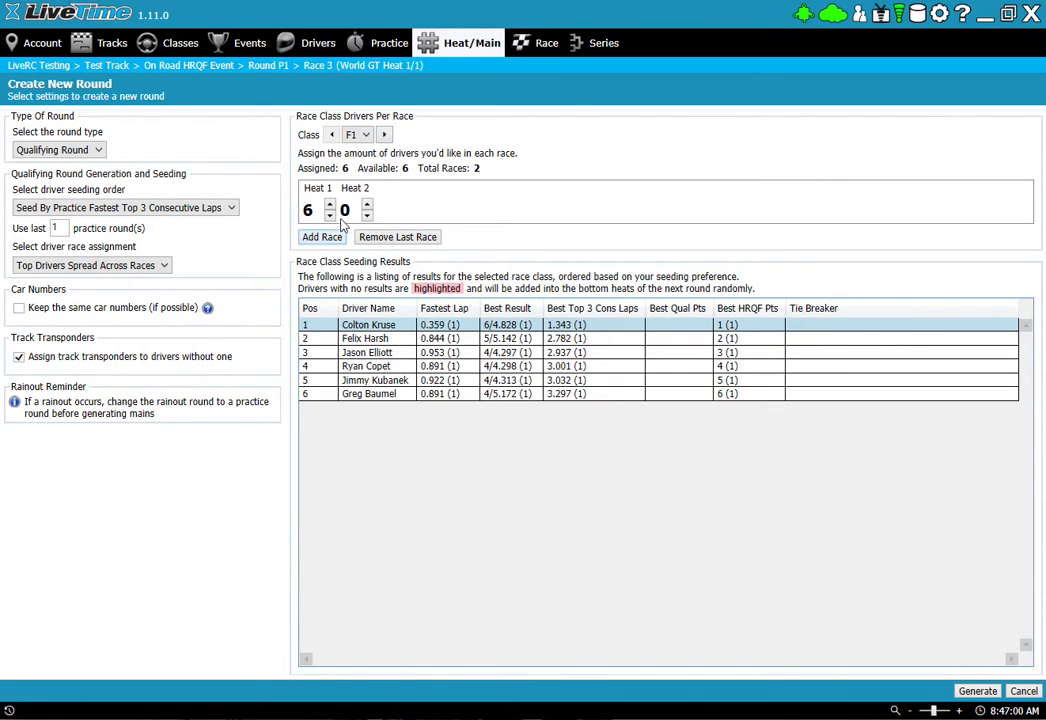
click(367, 205)
click(367, 205)
click(367, 205)
click(332, 216)
click(332, 216)
click(332, 216)
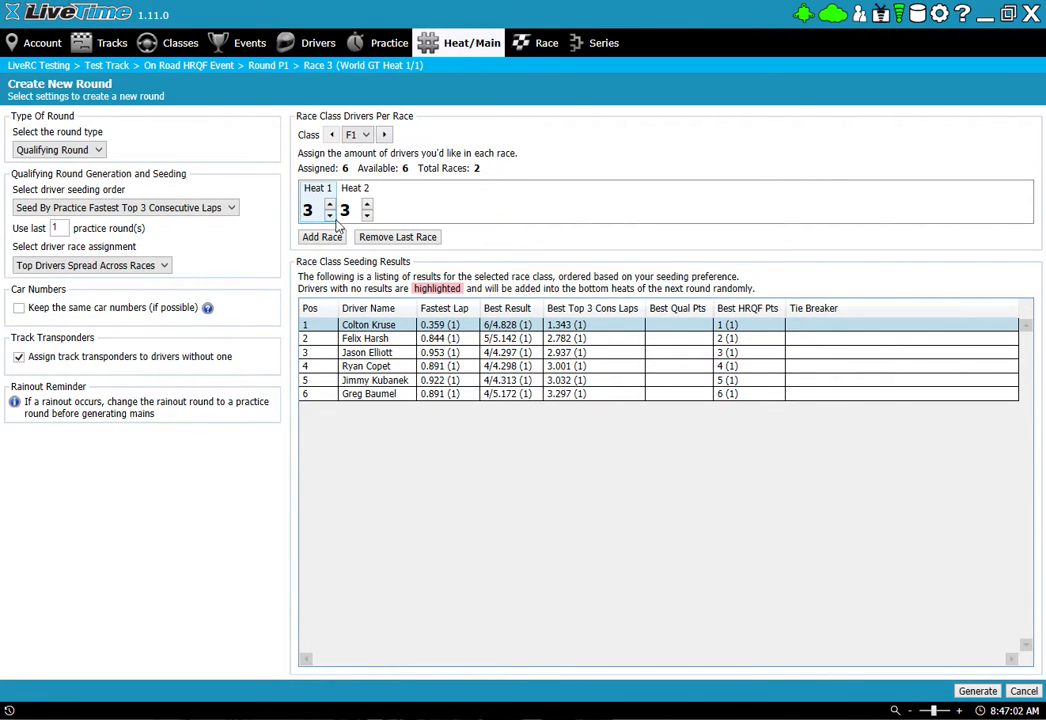
Step: Generate the qualifying round and review the heat sheet for Q1
click(978, 691)
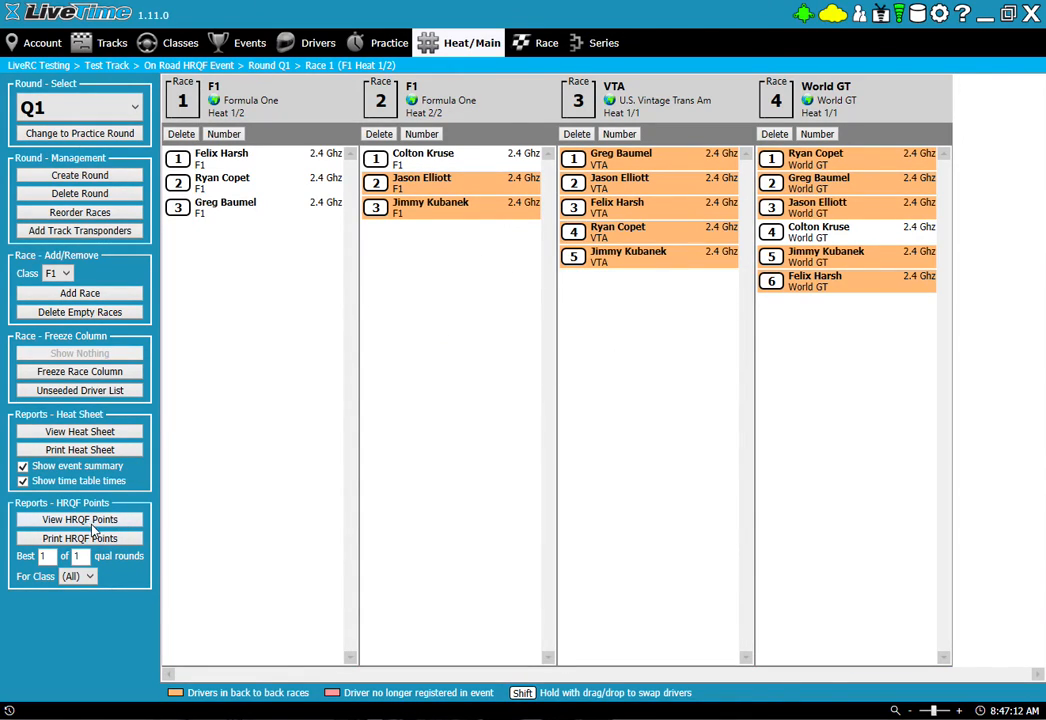
click(100, 436)
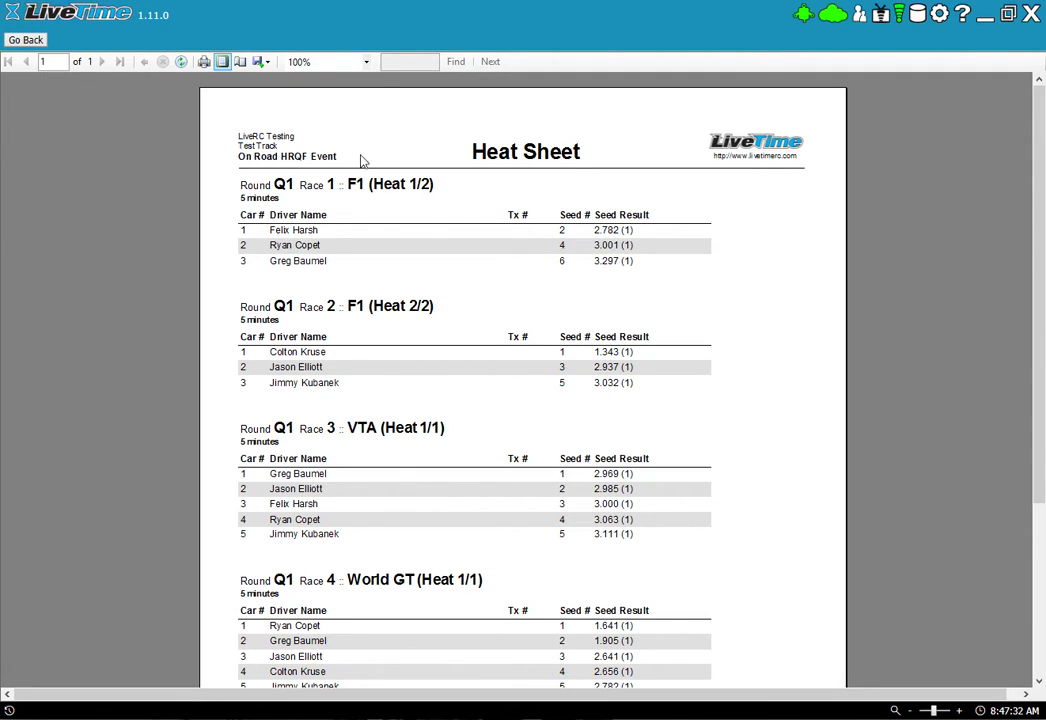
click(22, 40)
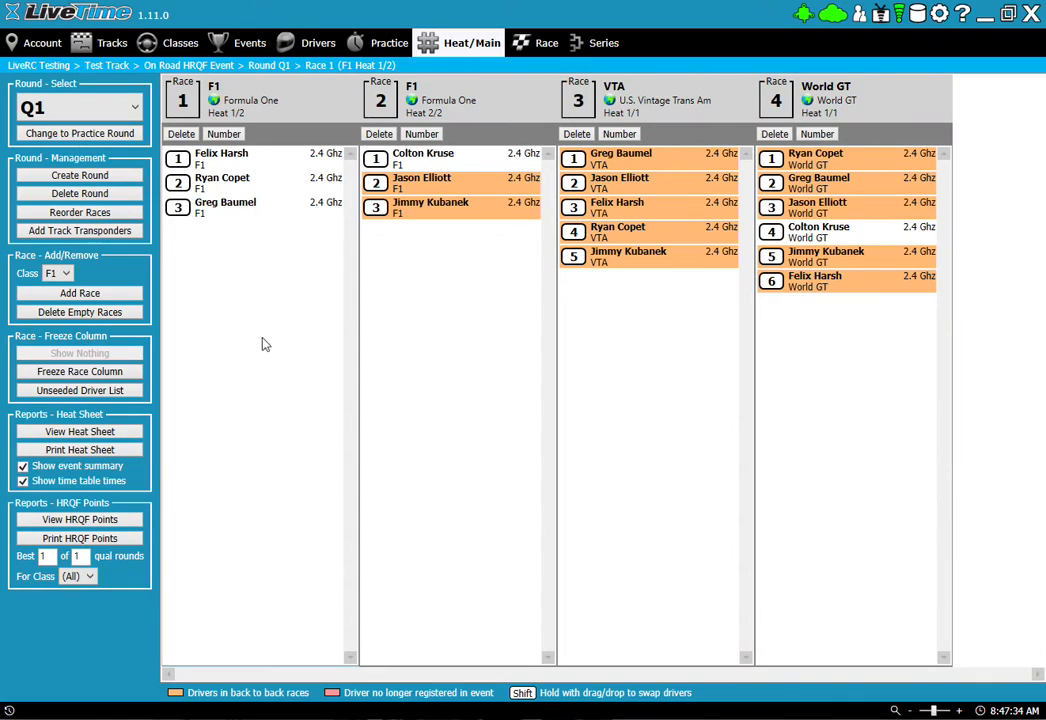
Step: Run the first F1 heat of Q1 with a Heads-Up start and finish it early
click(540, 42)
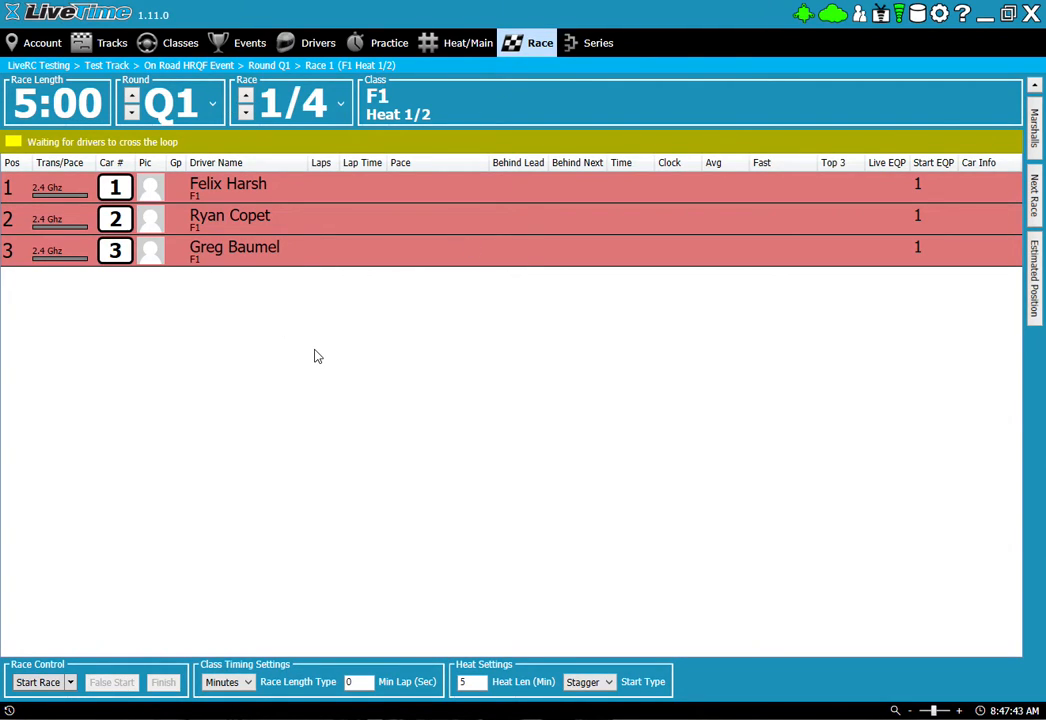
click(589, 682)
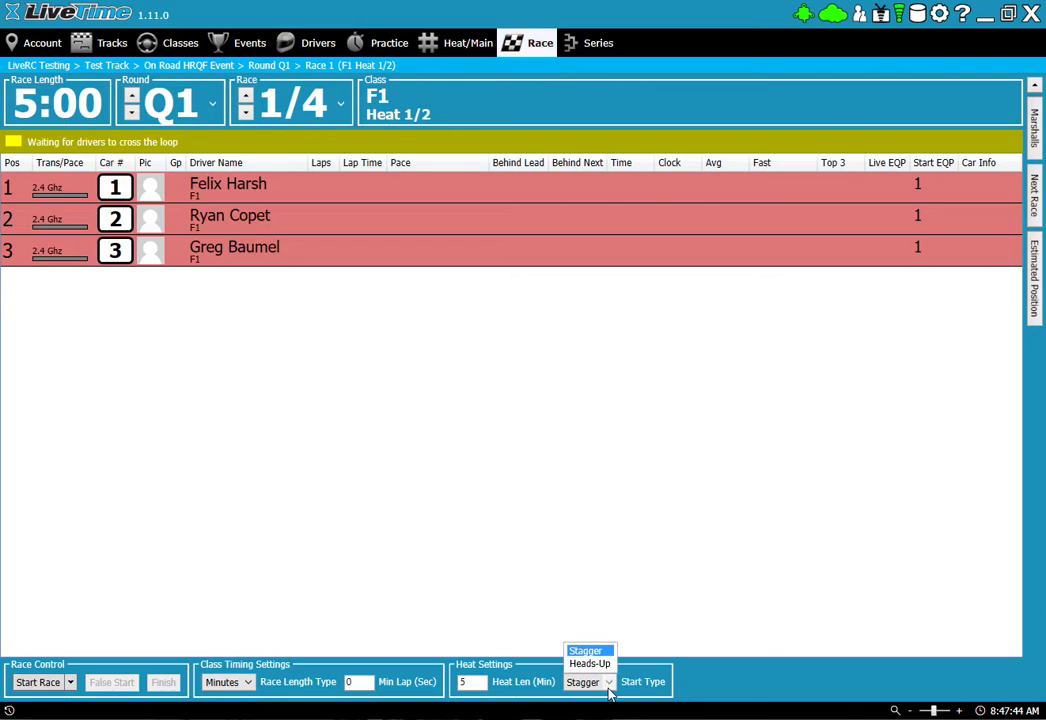
click(590, 665)
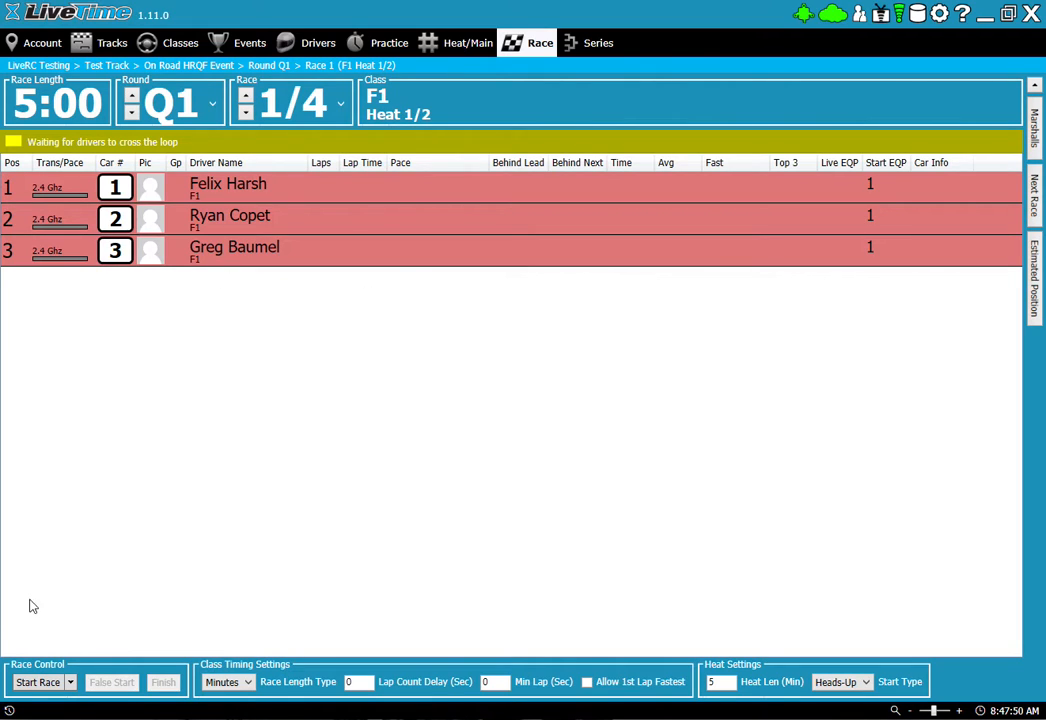
click(48, 686)
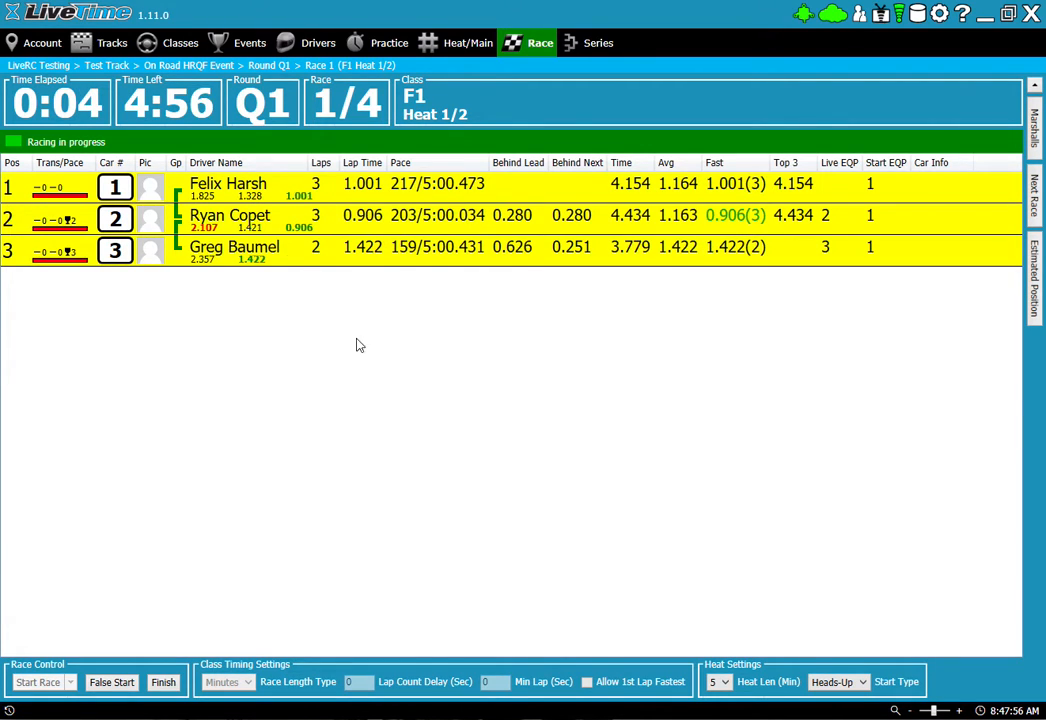
click(163, 682)
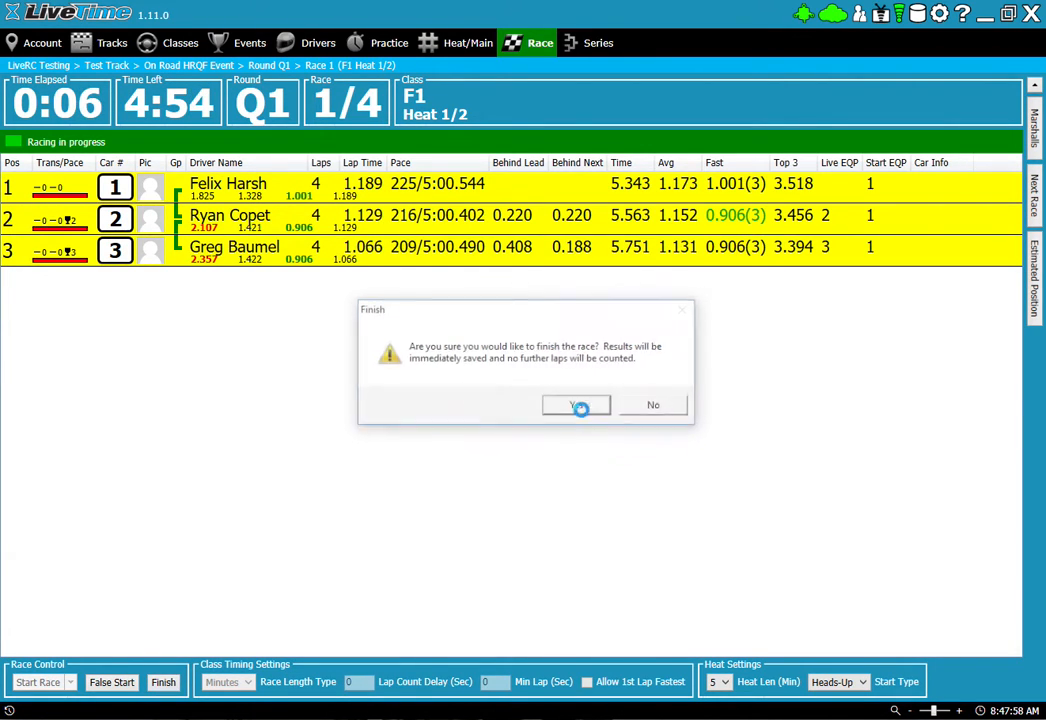
click(578, 405)
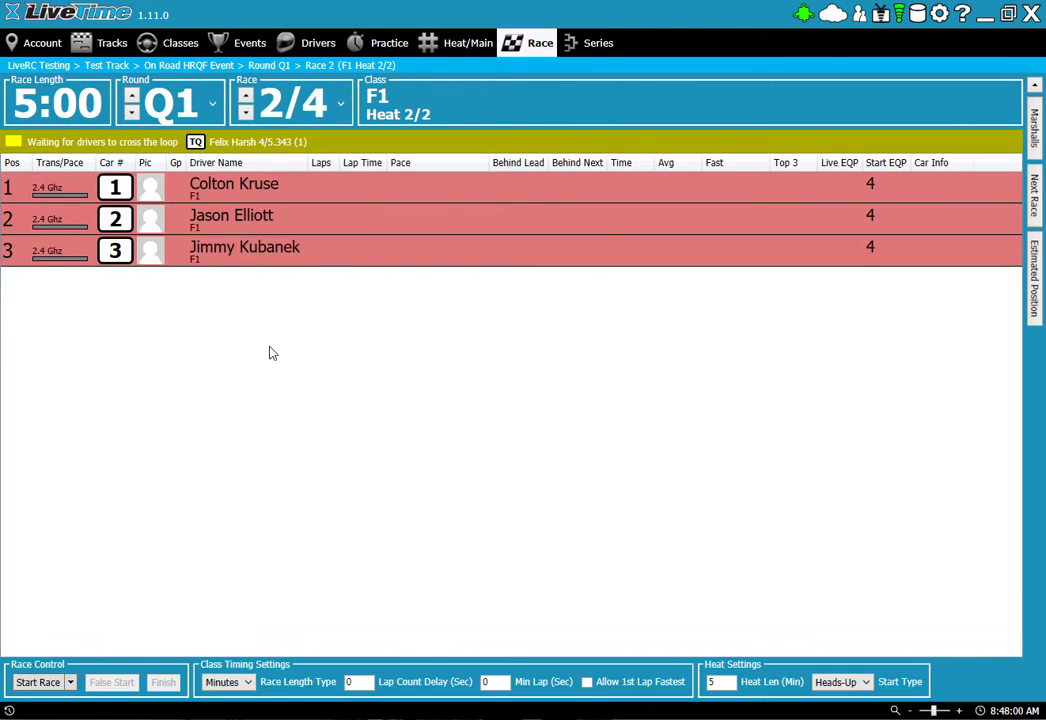
Step: Run the second F1 heat of Q1 and finish it early
click(38, 682)
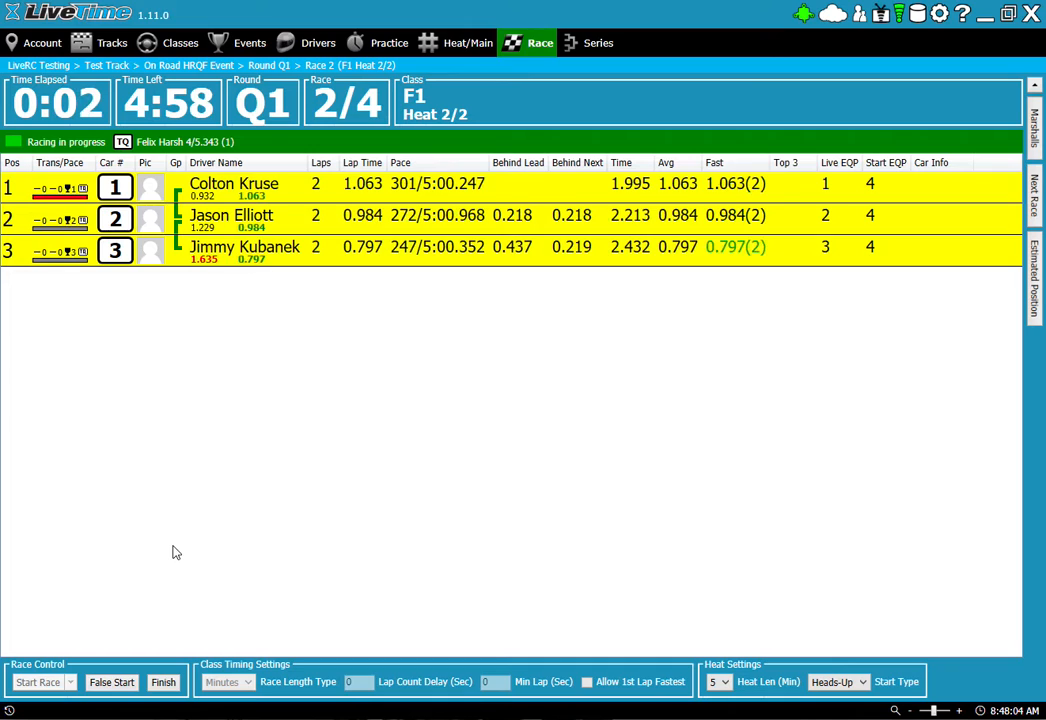
click(173, 680)
click(566, 406)
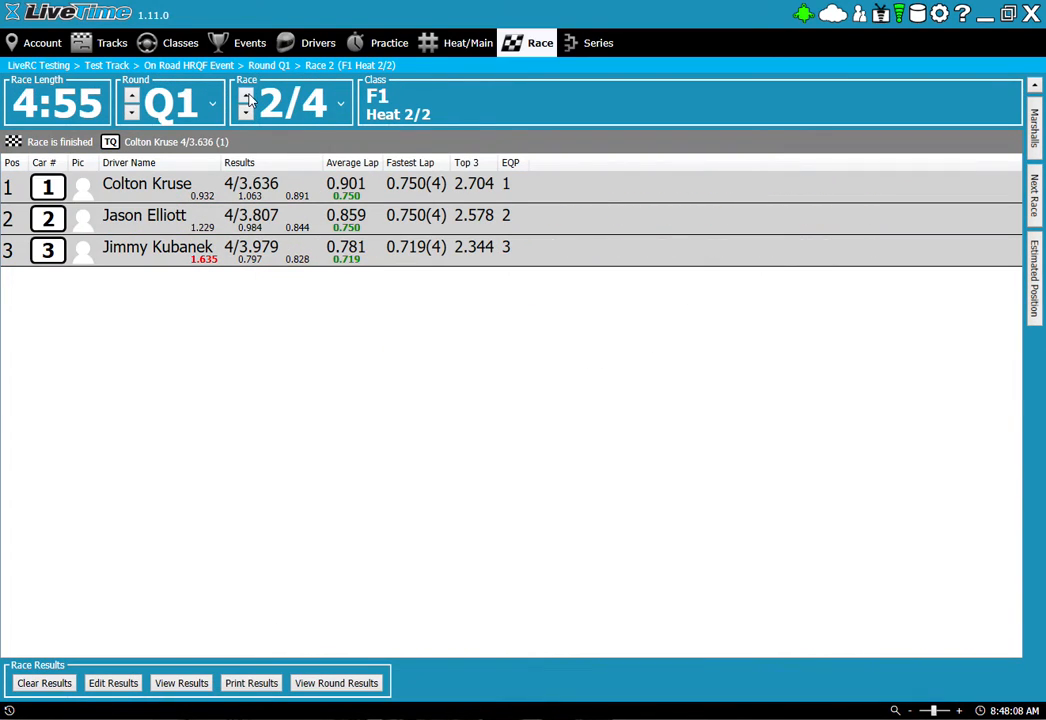
Step: Run the VTA heat of Q1 with a Heads-Up start and finish it early
click(246, 96)
click(588, 682)
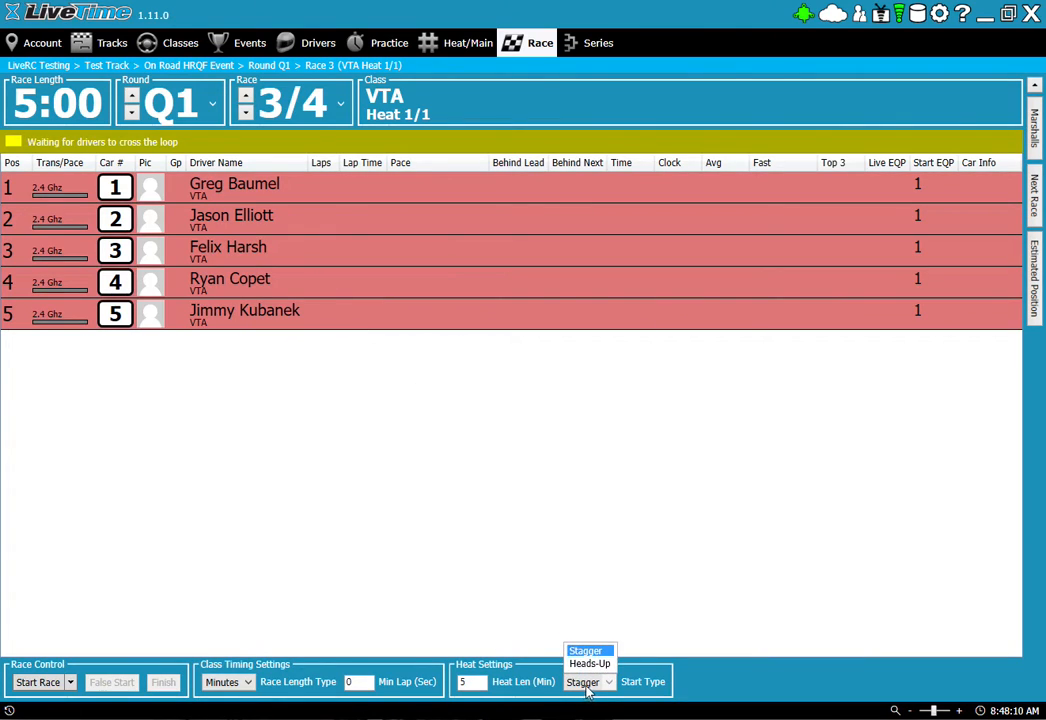
click(588, 666)
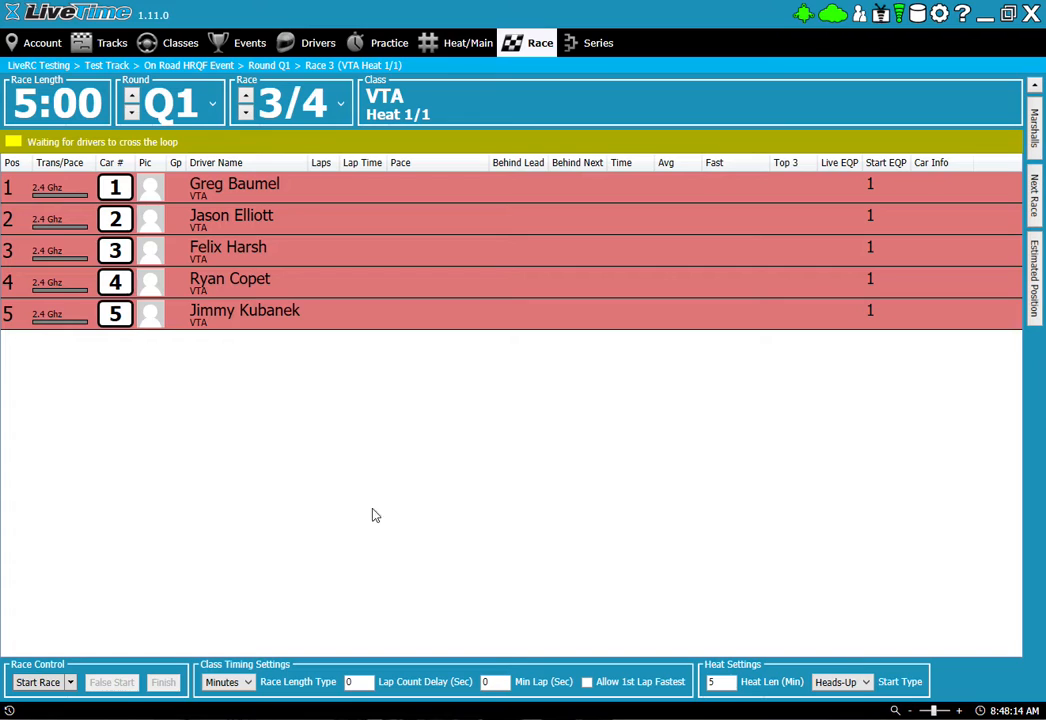
click(38, 682)
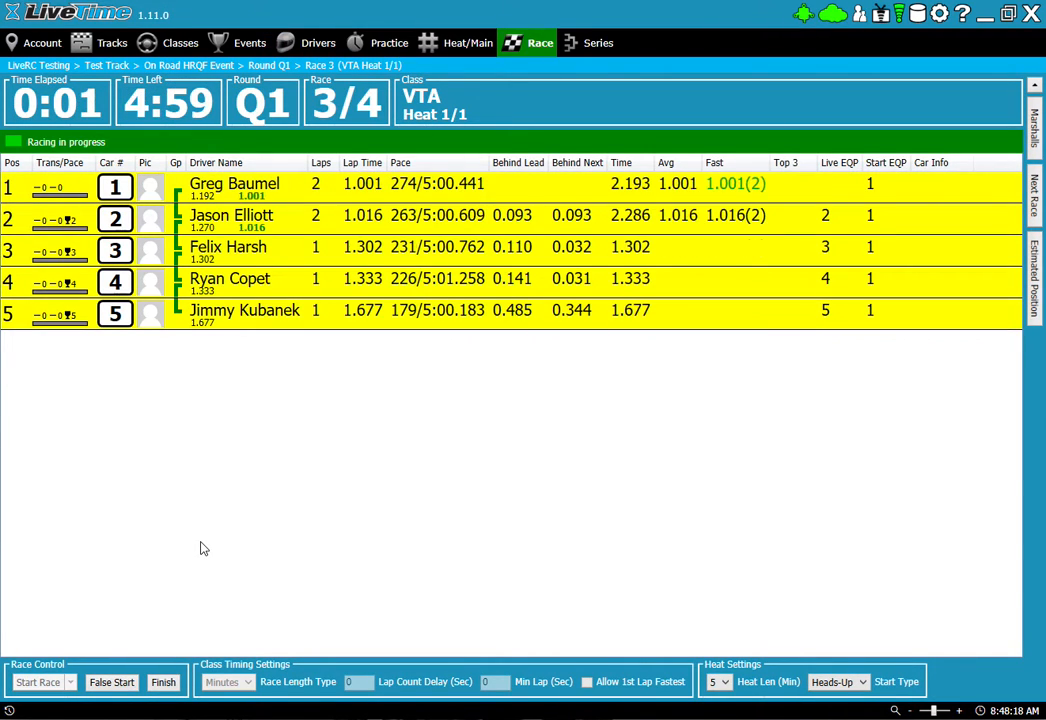
click(163, 682)
click(575, 404)
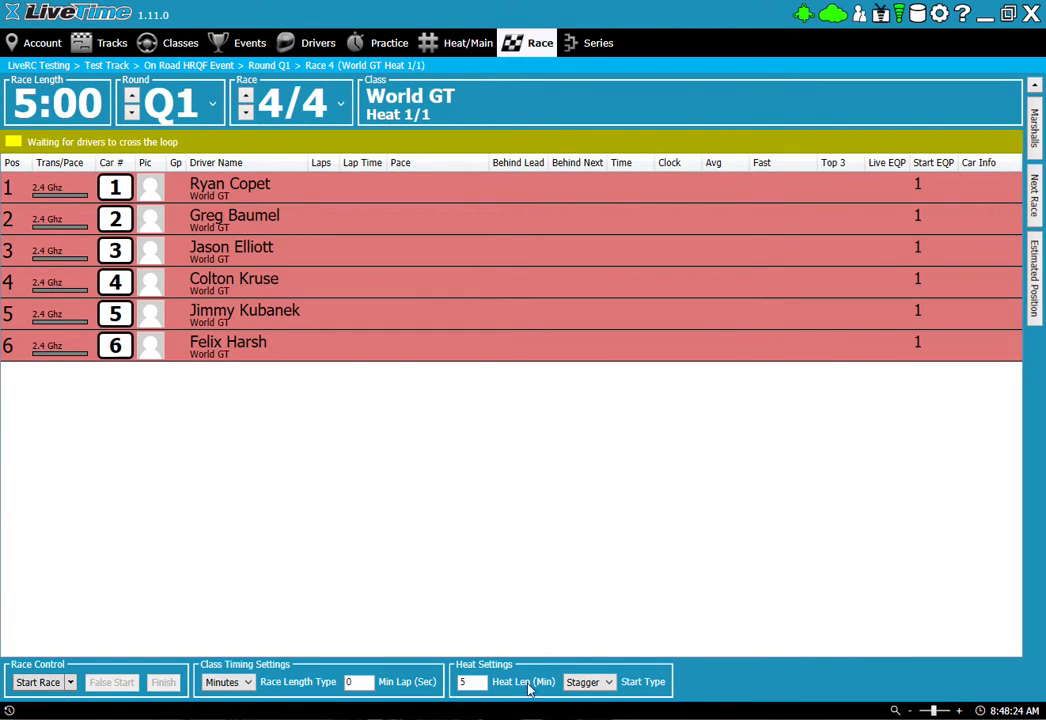
Step: Run the World GT heat of Q1 with a Heads-Up start and finish it early
click(589, 682)
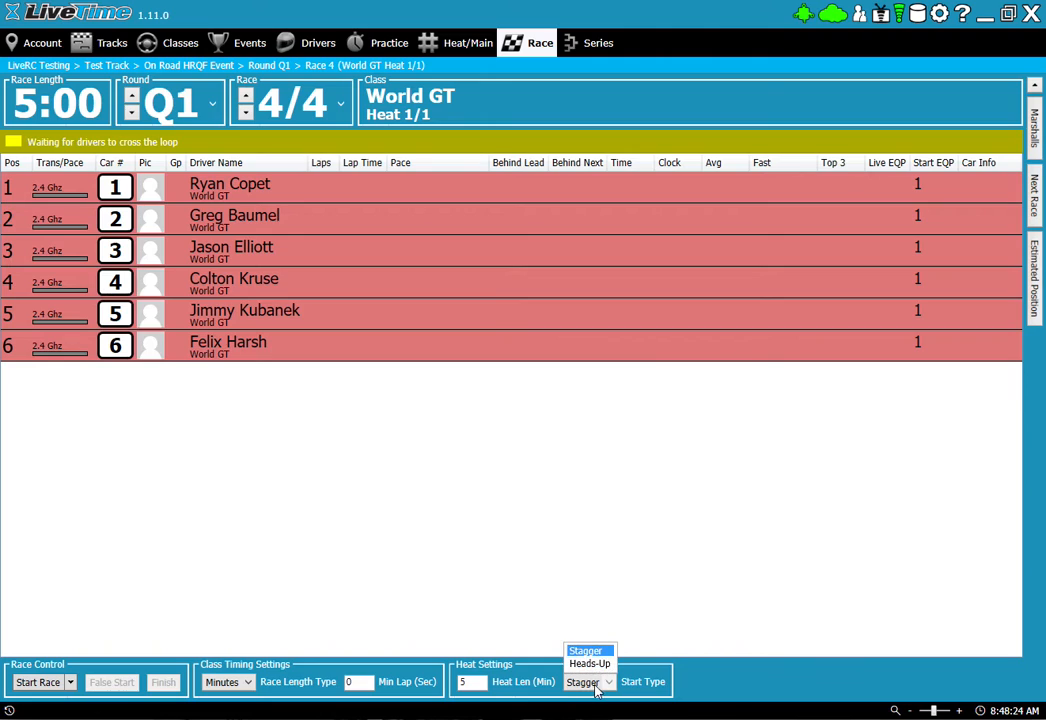
click(592, 665)
click(48, 684)
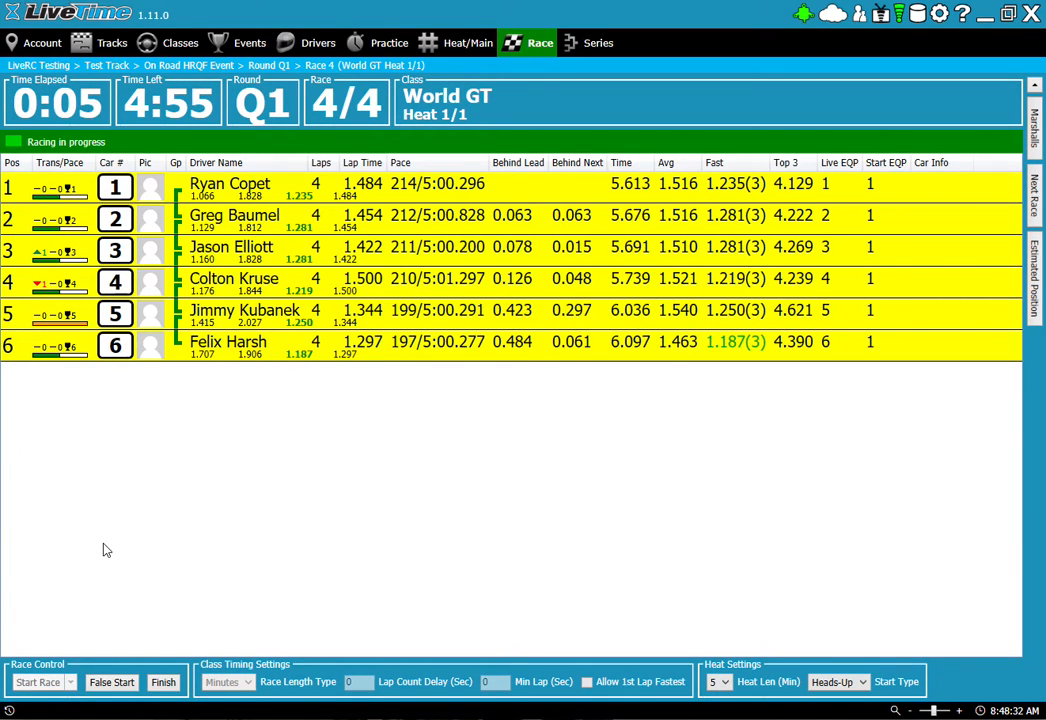
click(163, 683)
click(596, 408)
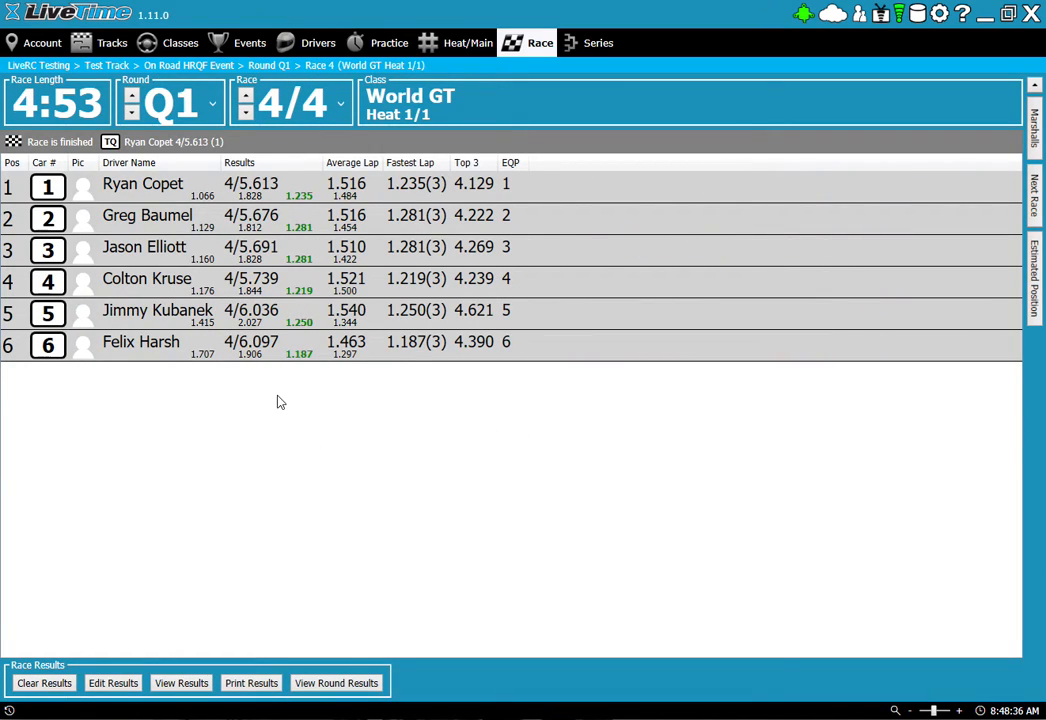
Step: View the HRQF Points report for all classes and examine each class's points and tie breakers after Q1
click(455, 48)
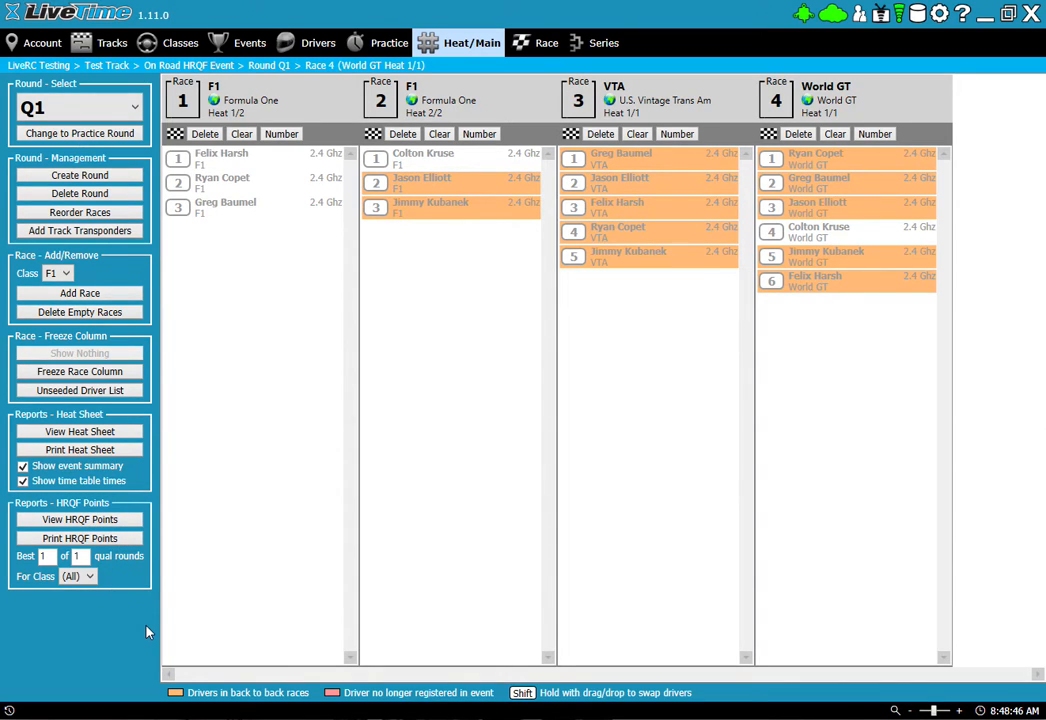
click(103, 519)
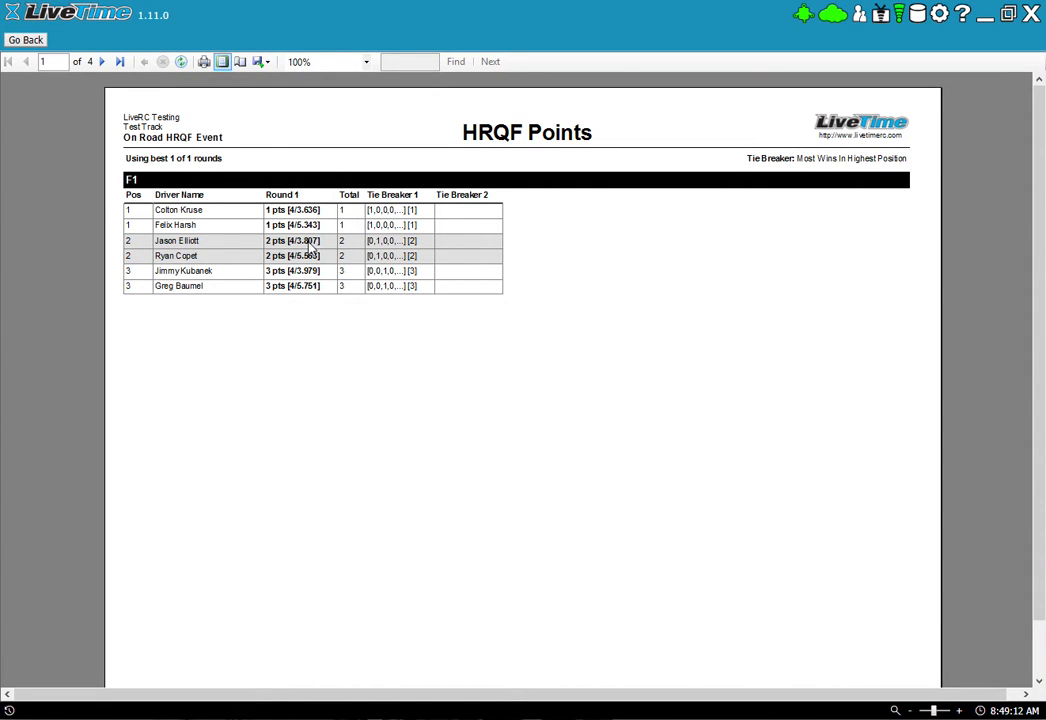
scroll(376, 392, down, 8)
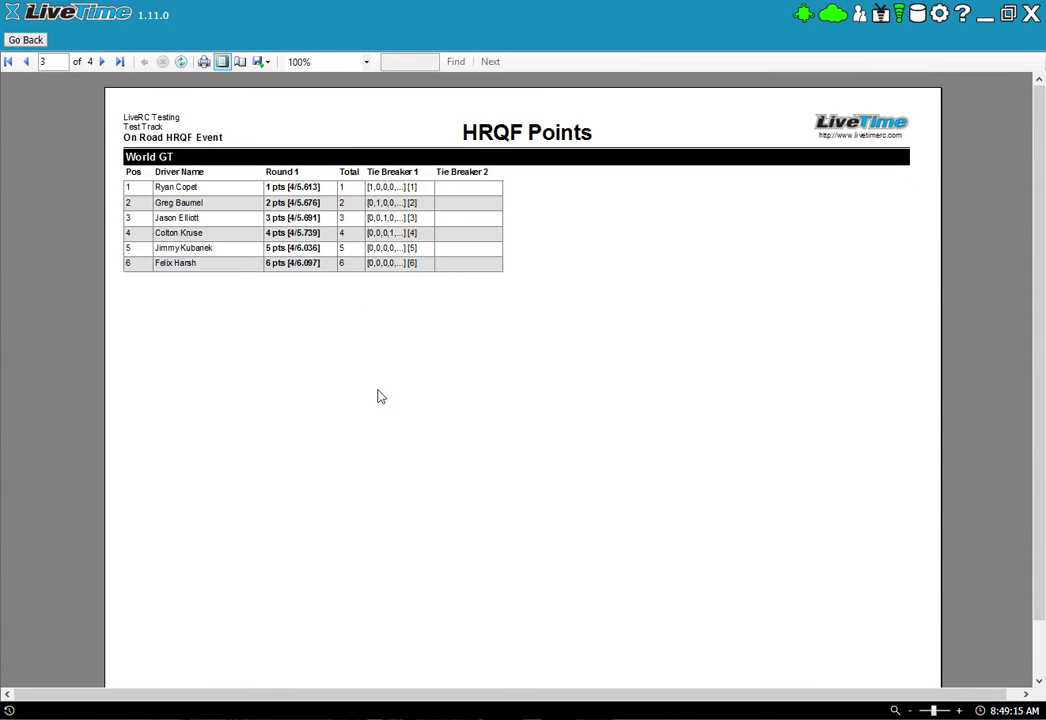
scroll(364, 438, up, 8)
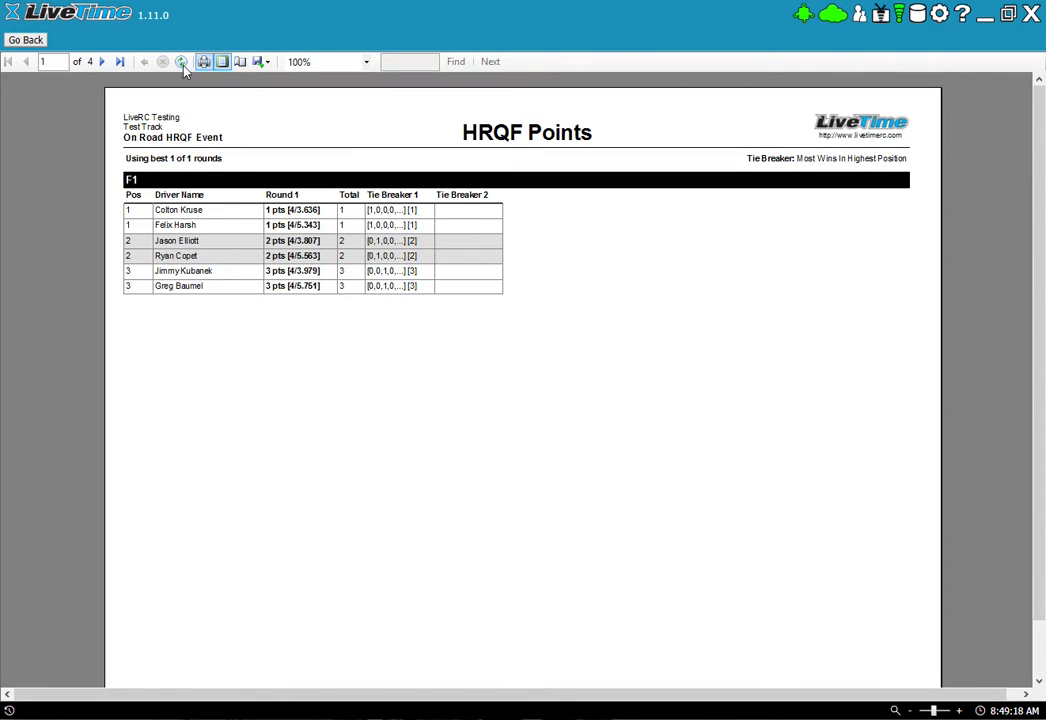
Step: Page through the Q1 HRQF Points report to compare the VTA and World GT points, and return to the heat list
click(111, 61)
click(112, 62)
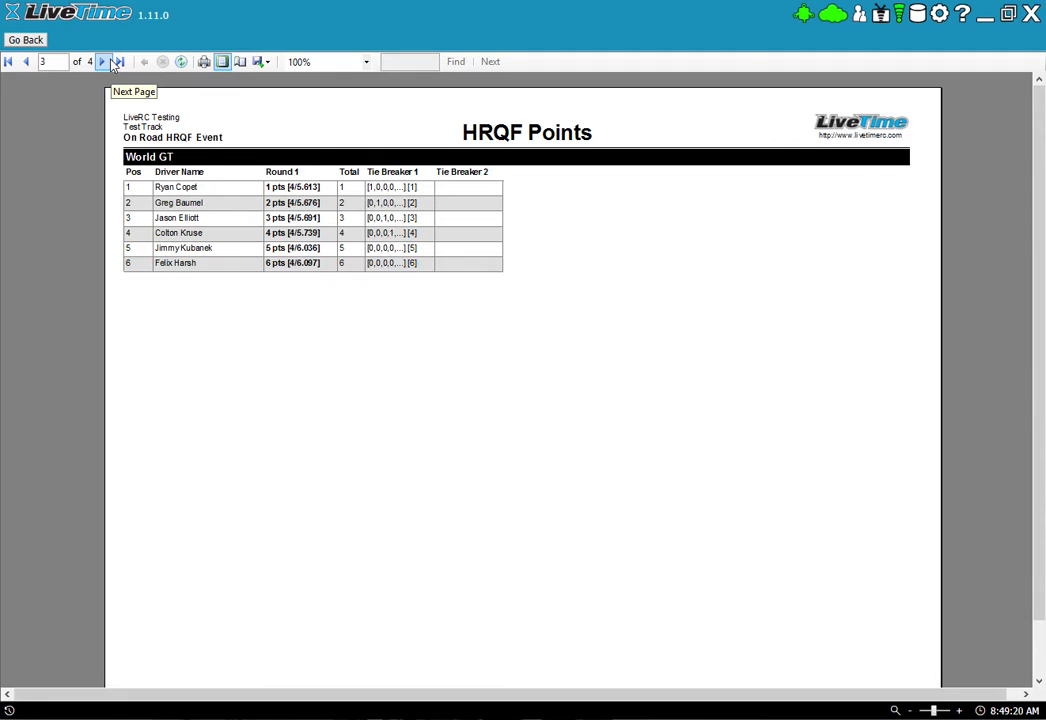
click(112, 62)
click(28, 62)
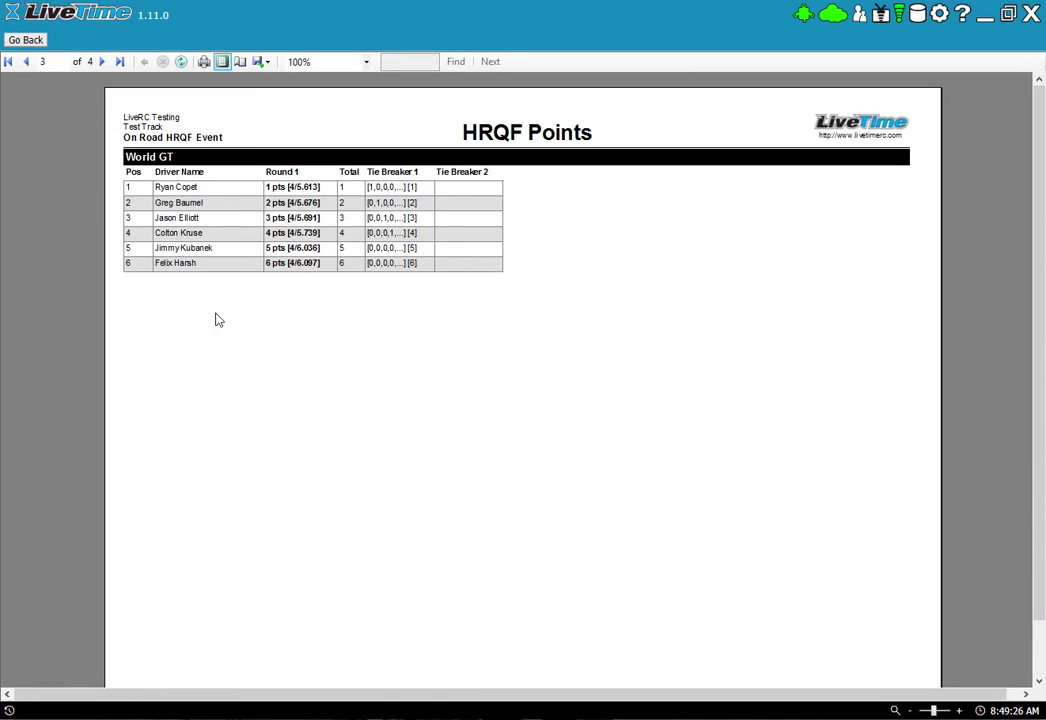
click(26, 41)
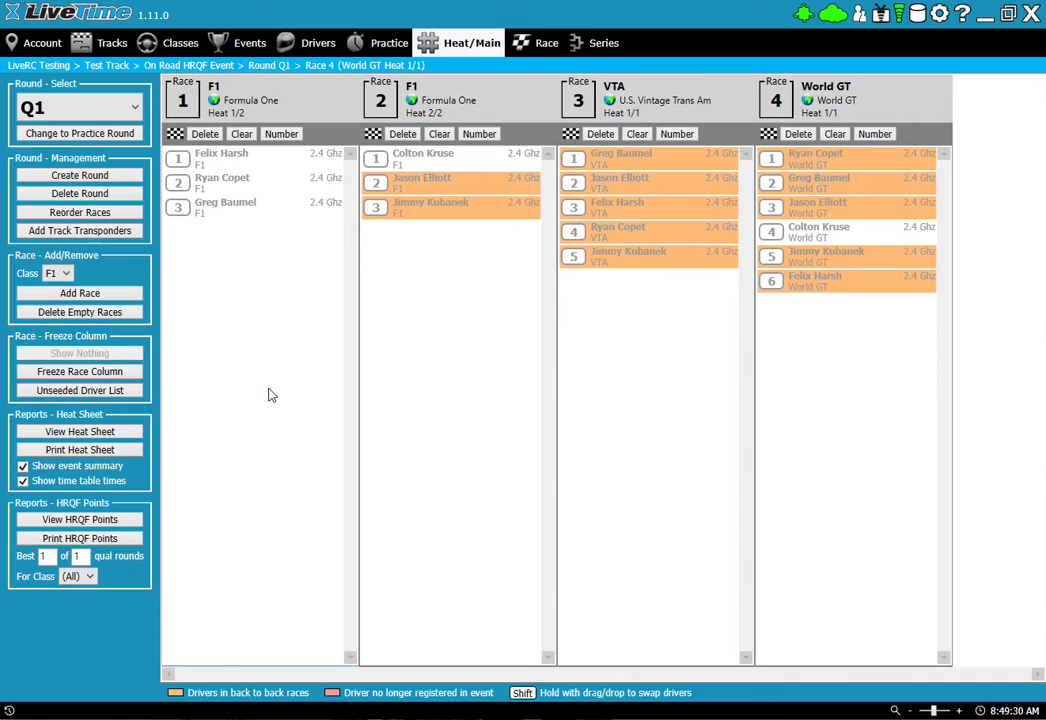
Step: Generate qualifying round Q2 with "Duplicate Last Round, Start By Reverse Finishing Order" seeding, keeping the same car numbers
click(80, 175)
click(178, 210)
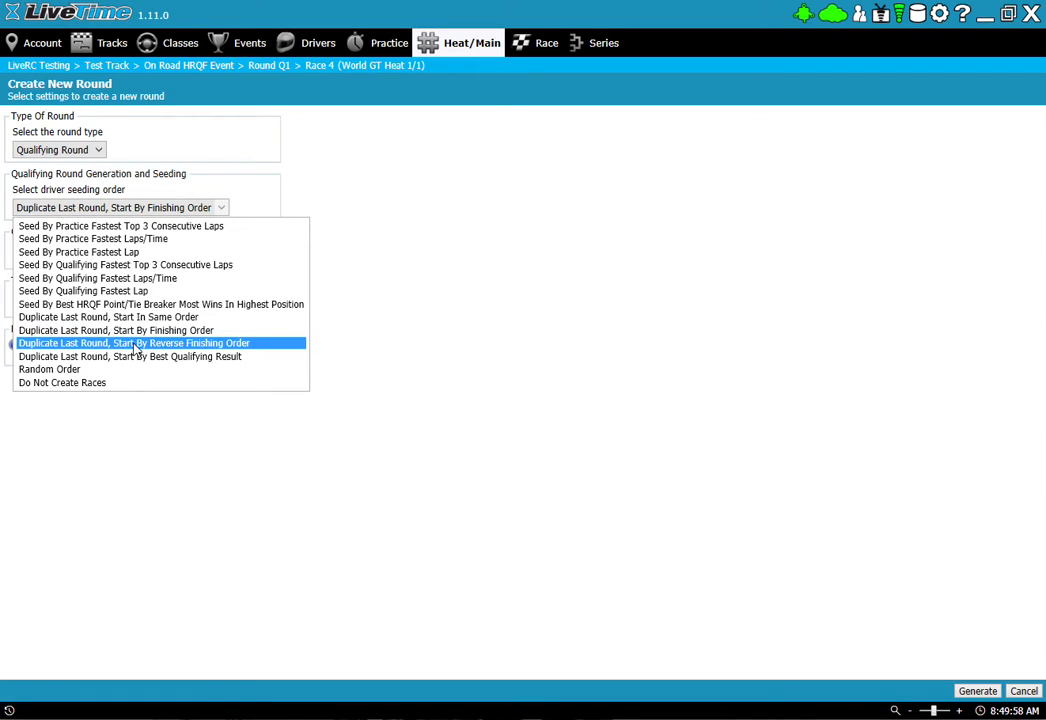
click(186, 344)
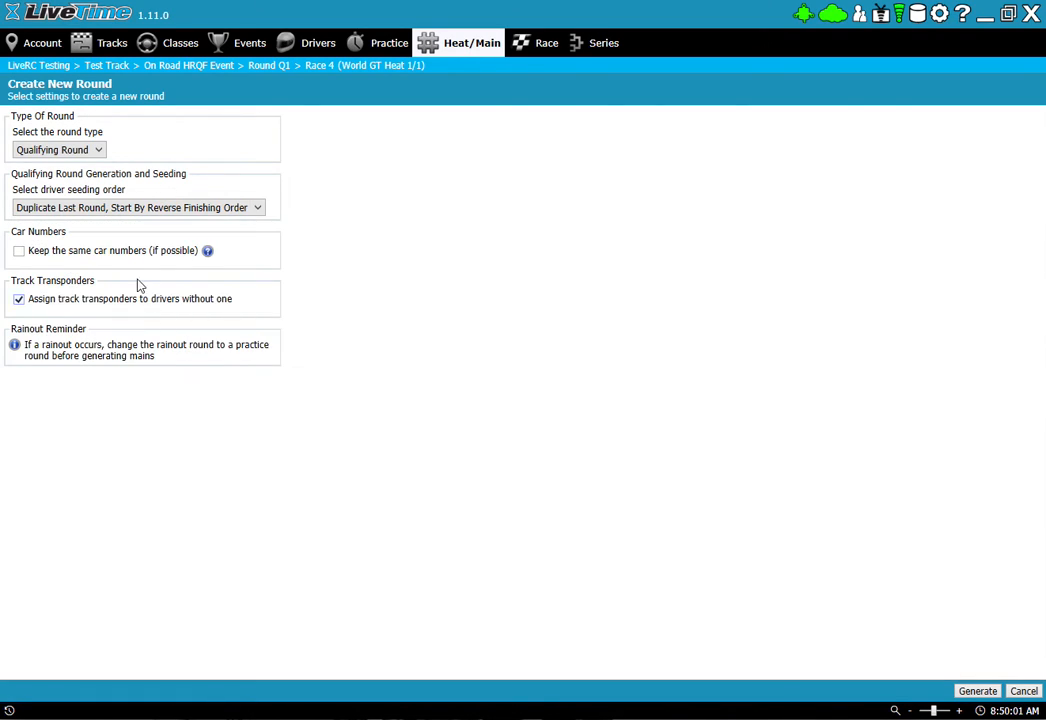
click(18, 253)
click(975, 692)
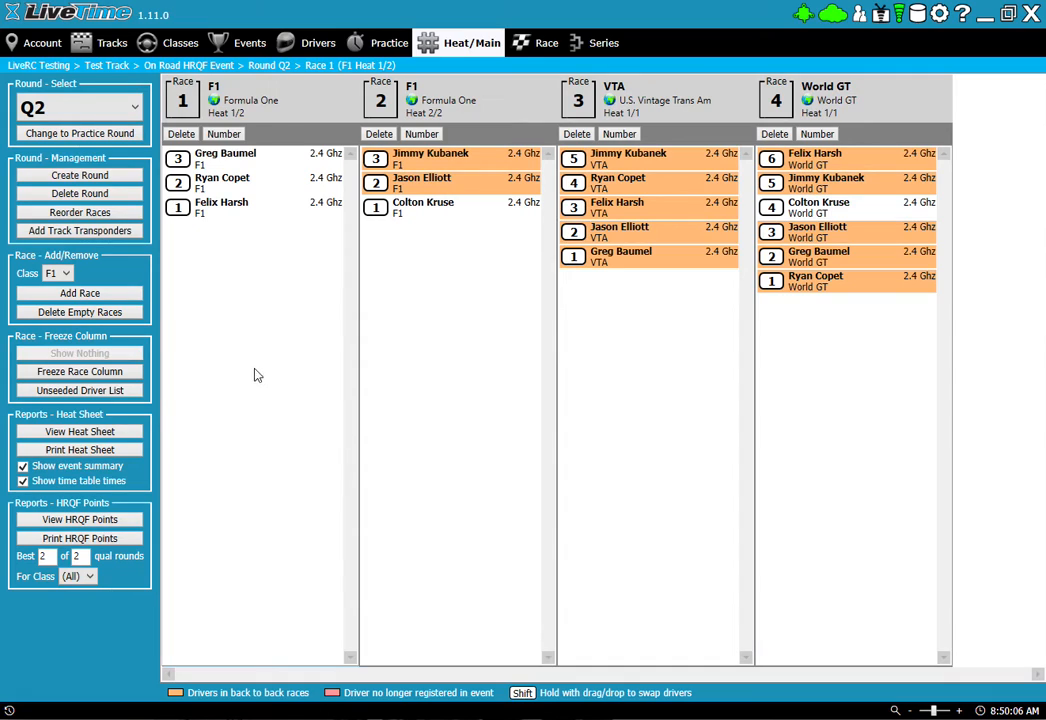
Step: Run the first F1 heat of Q2 and finish it early
click(535, 46)
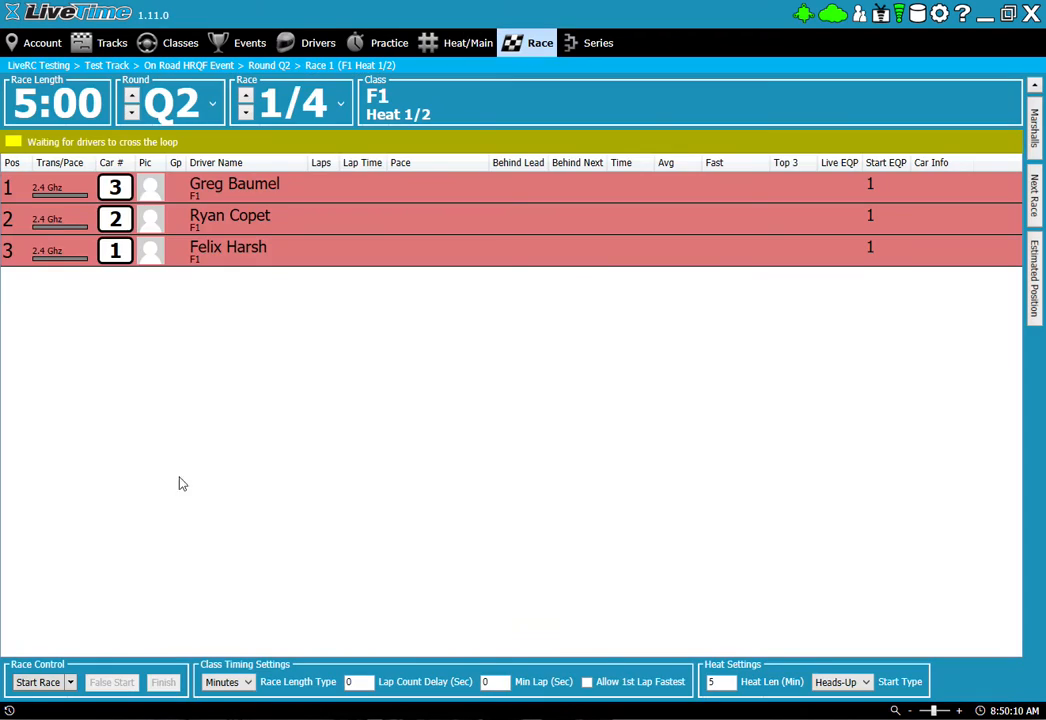
click(38, 682)
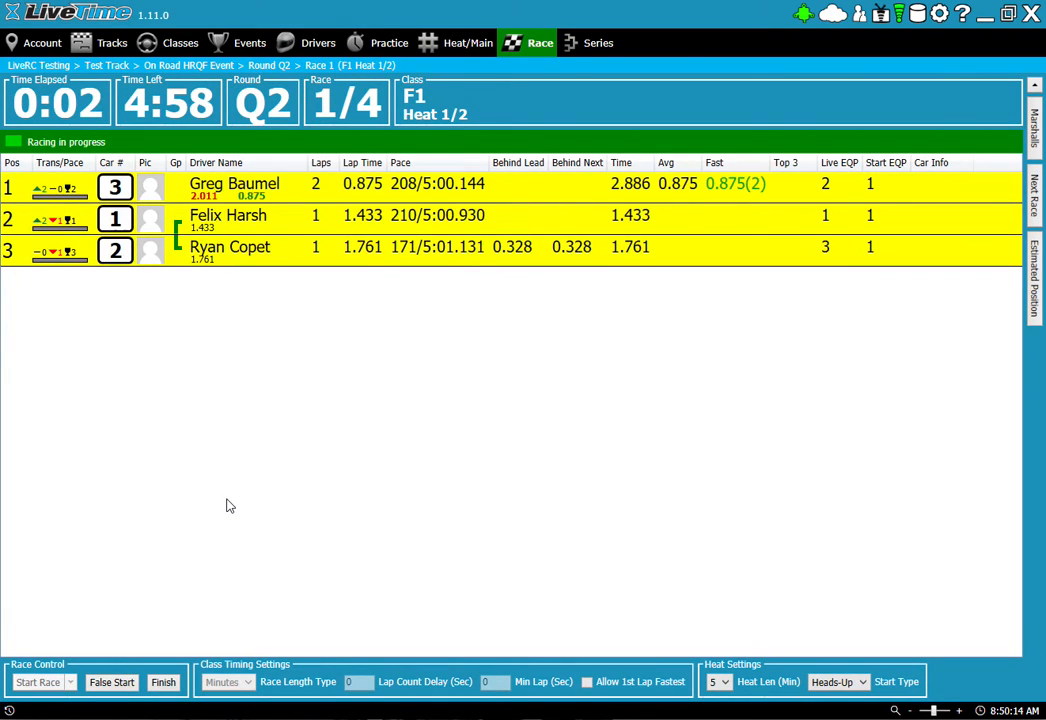
click(163, 682)
click(550, 415)
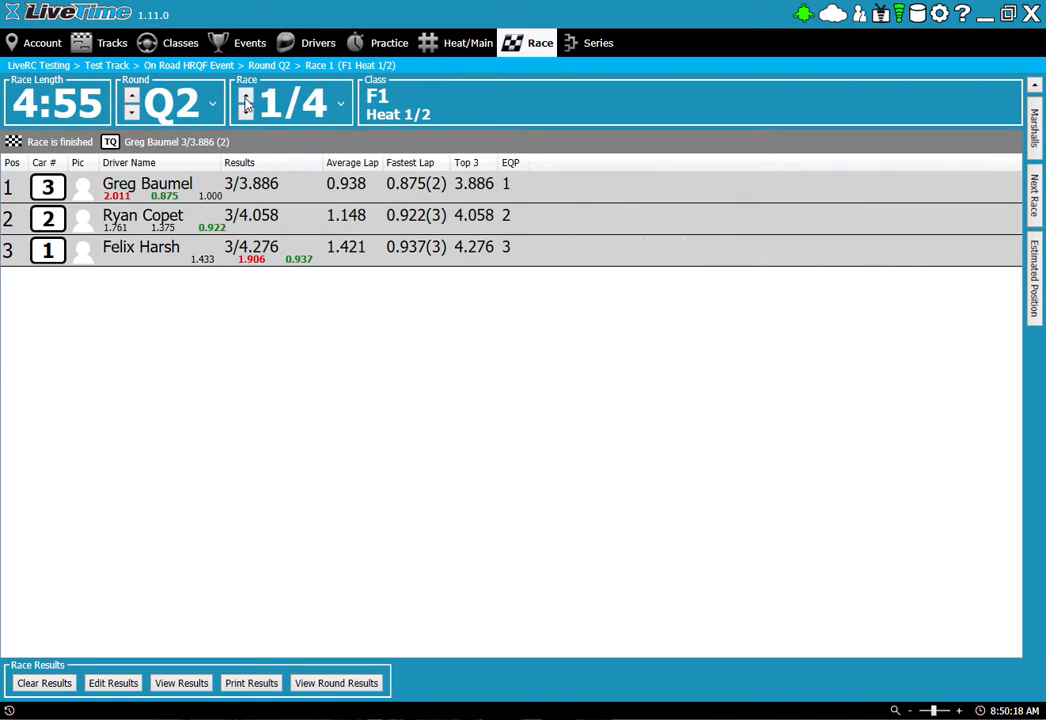
Step: Run the second F1 heat of Q2 and finish it early
click(34, 683)
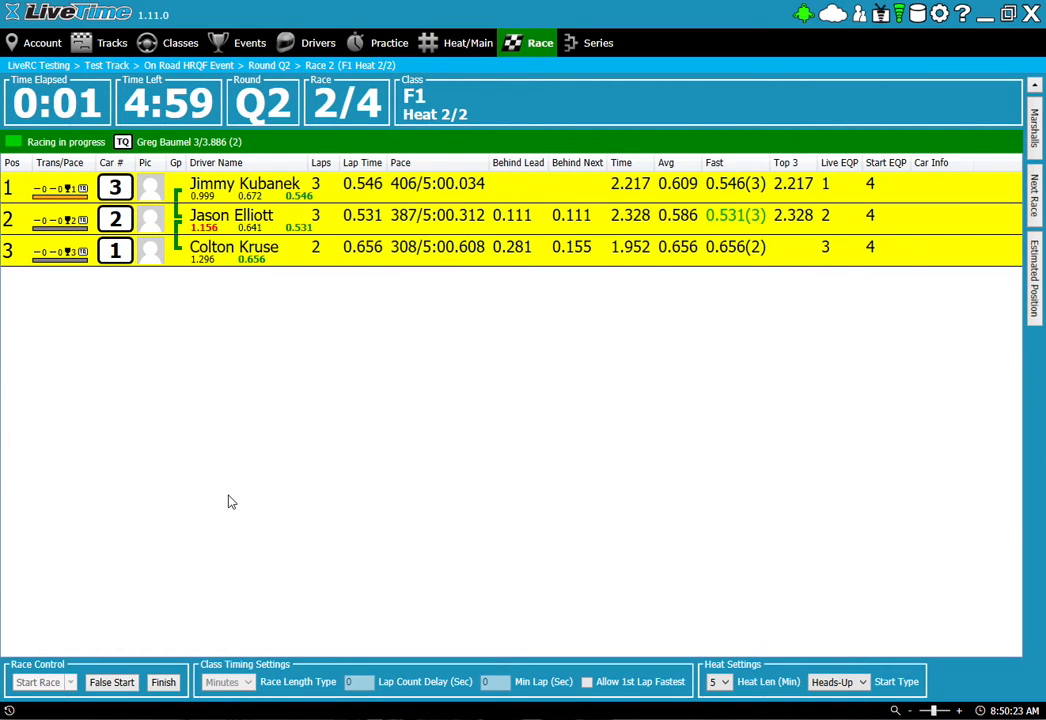
click(163, 682)
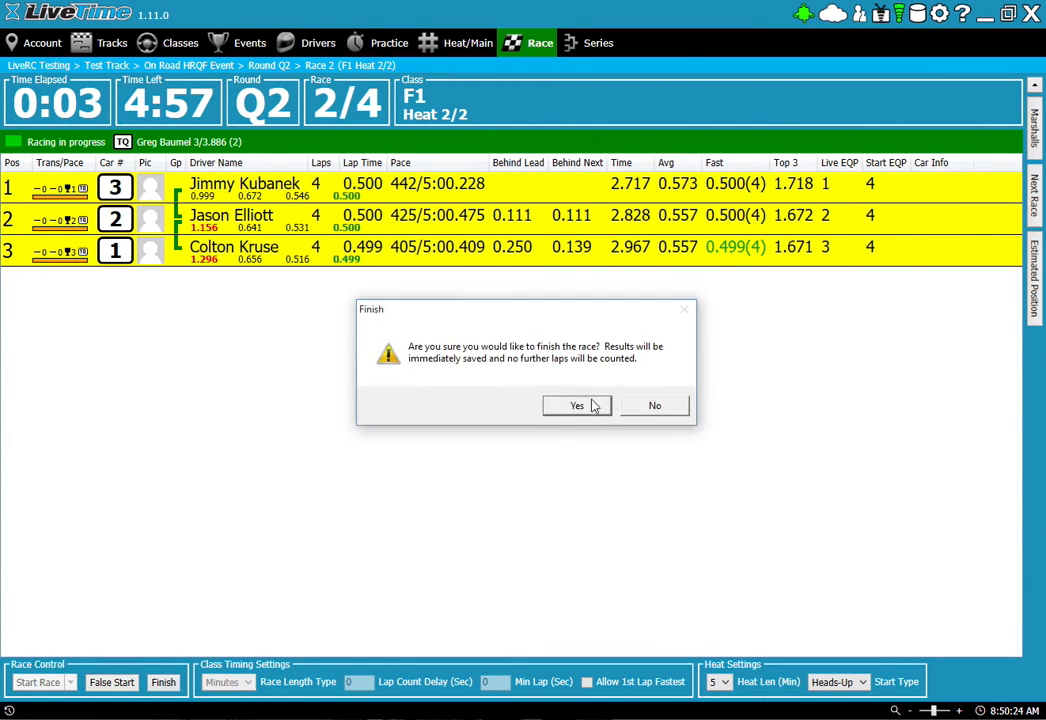
click(593, 402)
Step: Run the VTA heat of Q2 and finish it early
click(246, 95)
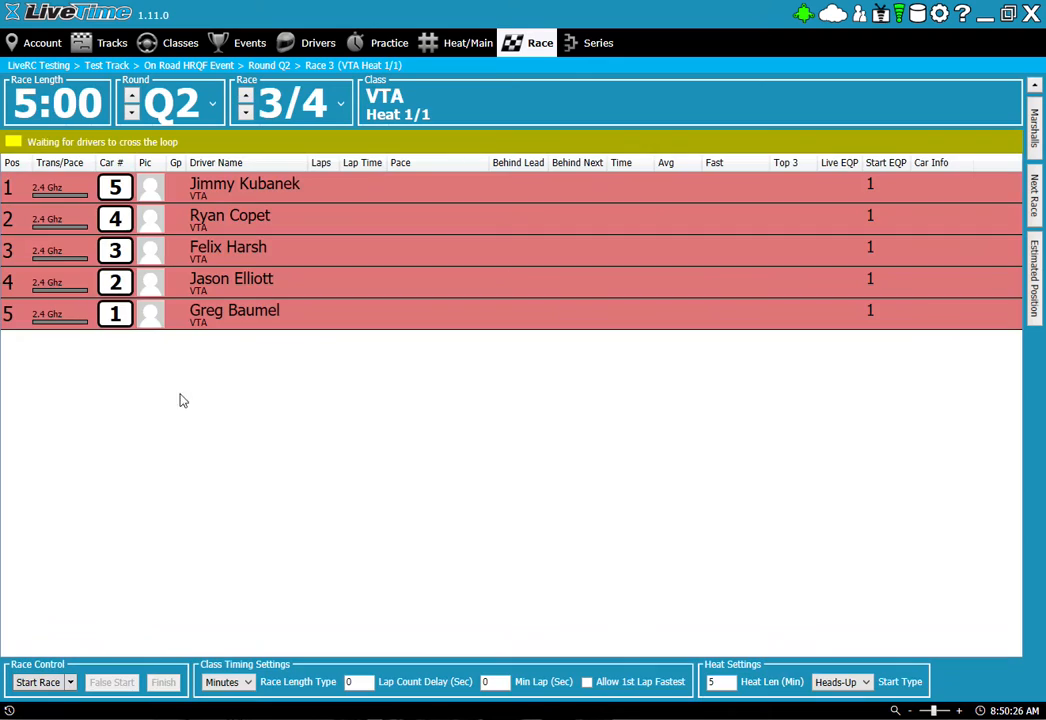
click(38, 682)
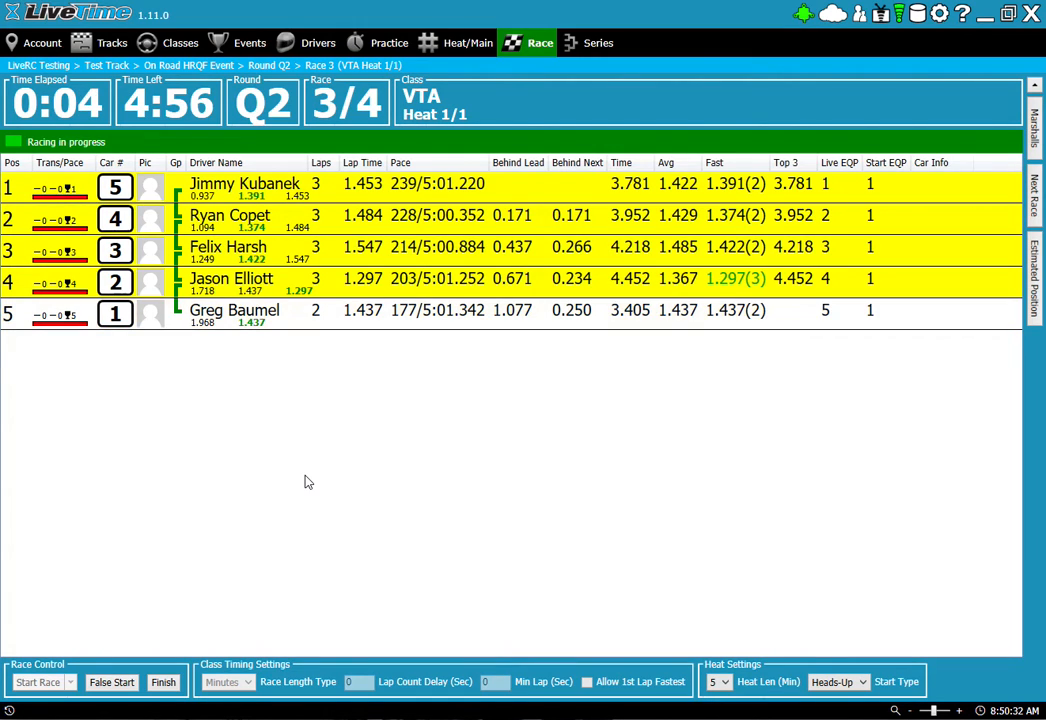
click(161, 684)
click(579, 404)
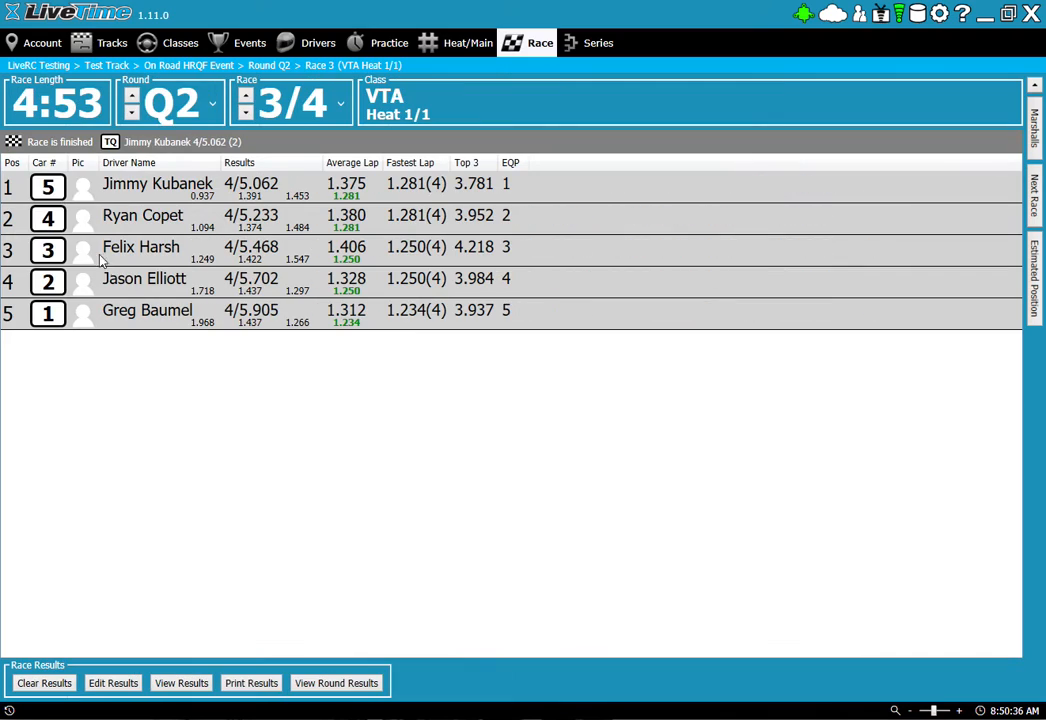
Step: Run the World GT heat of Q2 and finish it early
click(246, 96)
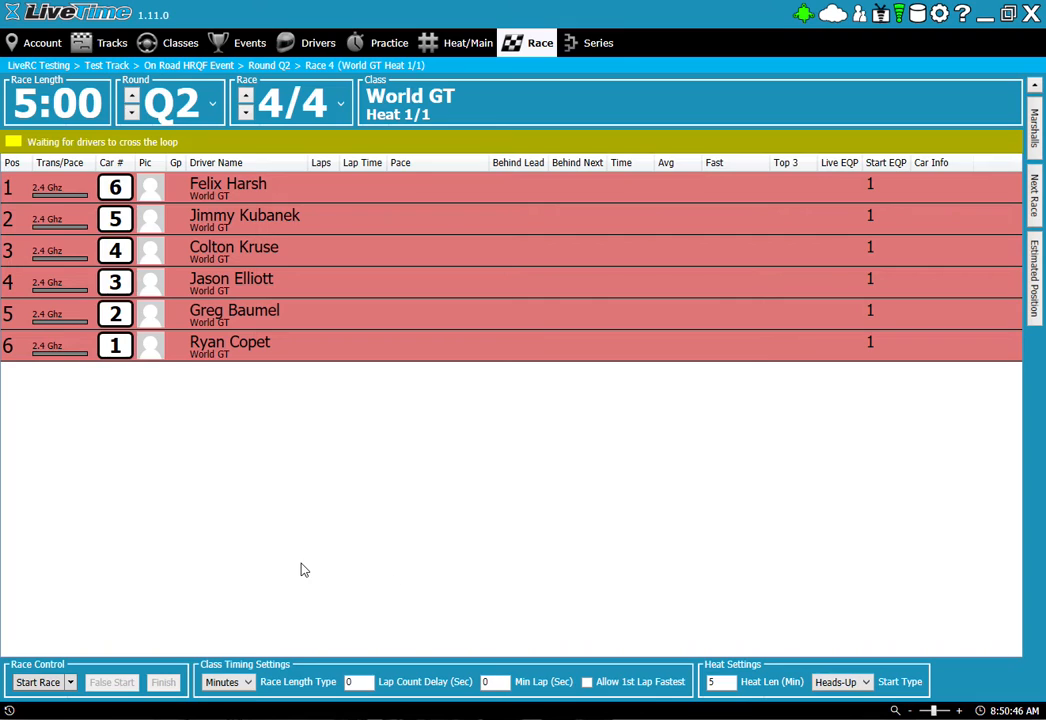
click(38, 682)
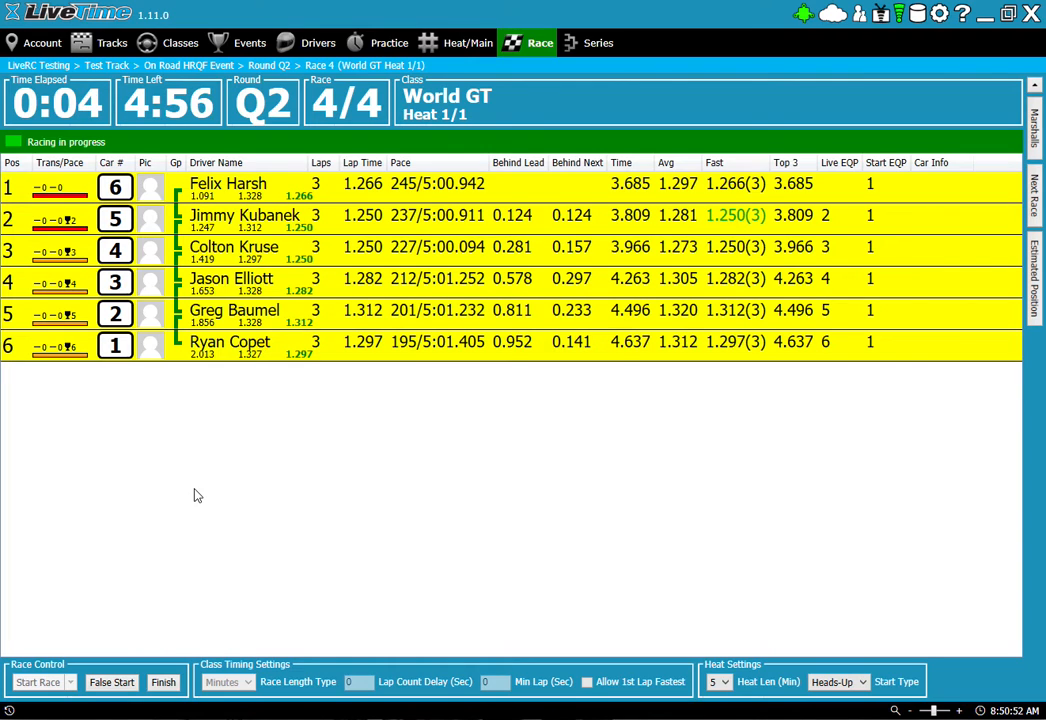
click(163, 682)
click(590, 404)
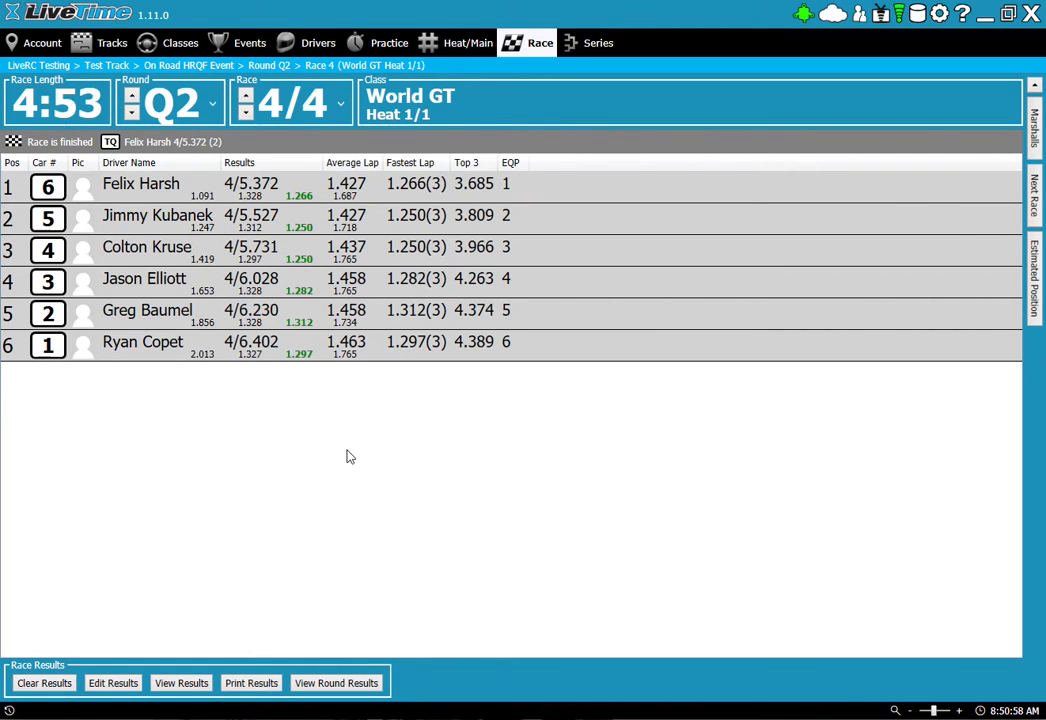
Step: View the HRQF Points report after Q2 and examine each class's round points, totals and tie breakers
click(455, 42)
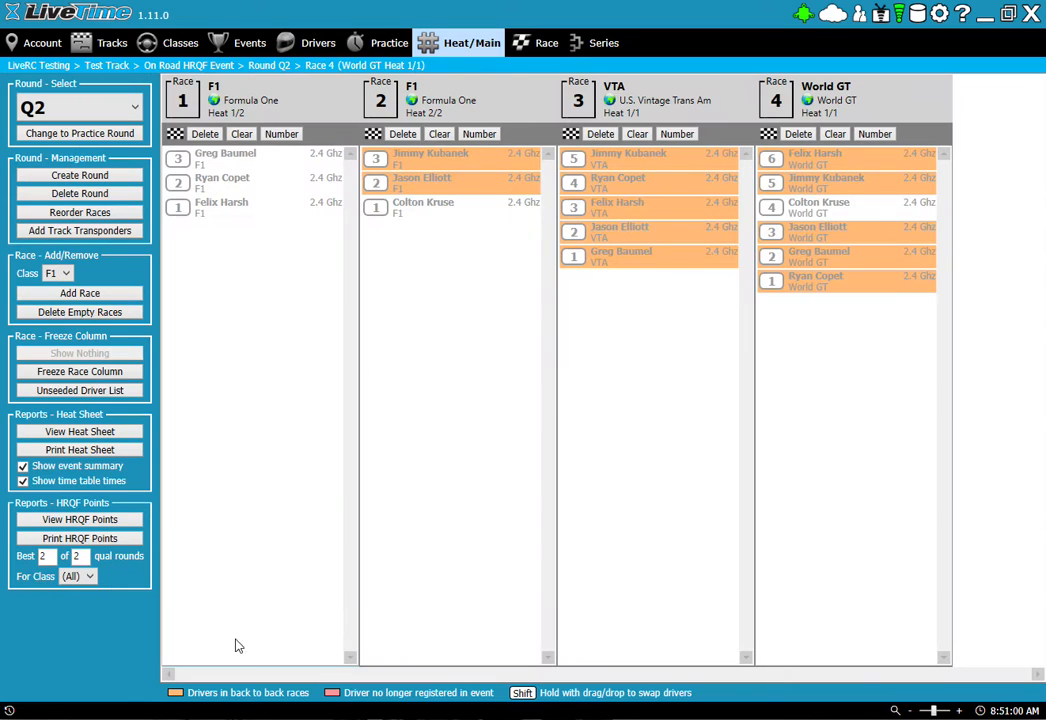
click(70, 521)
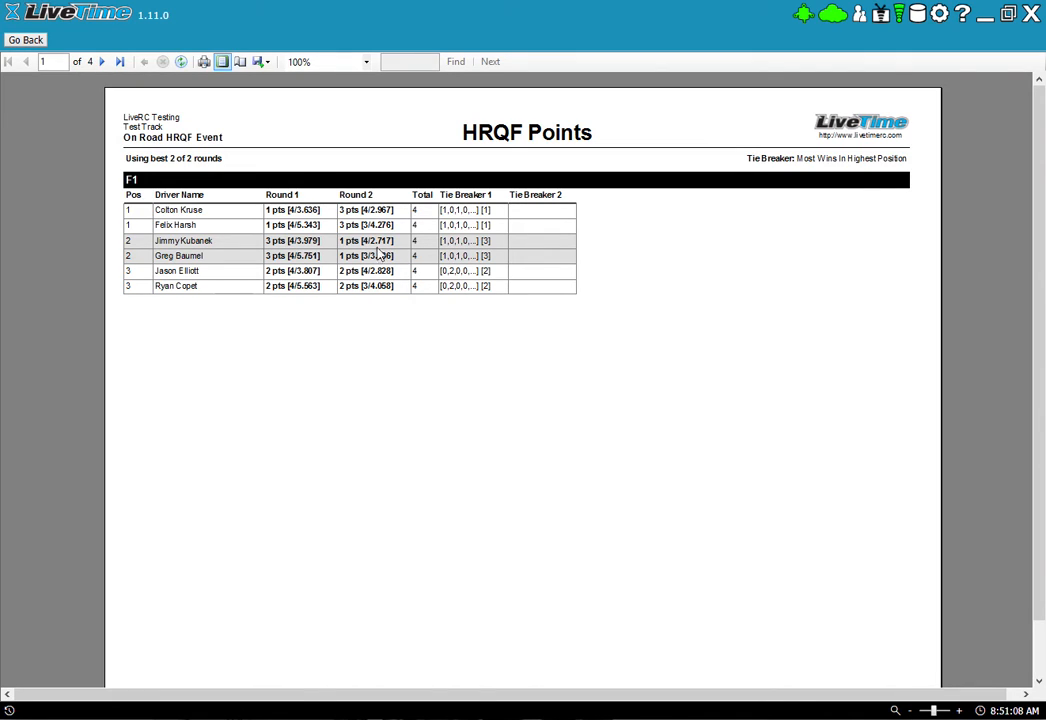
click(103, 62)
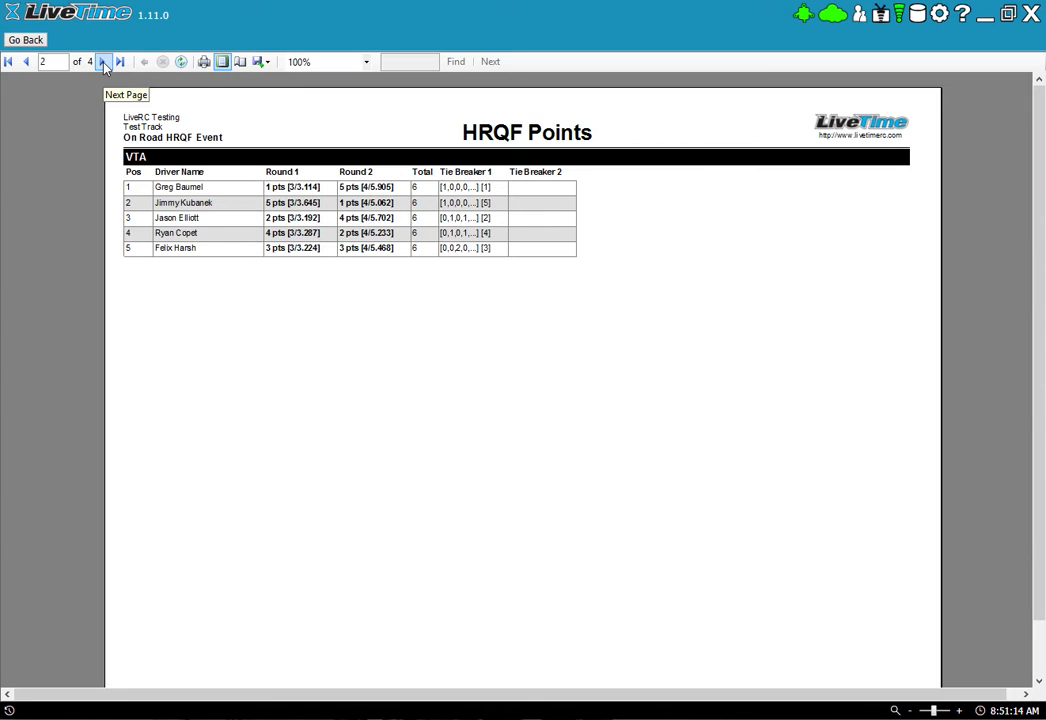
click(104, 66)
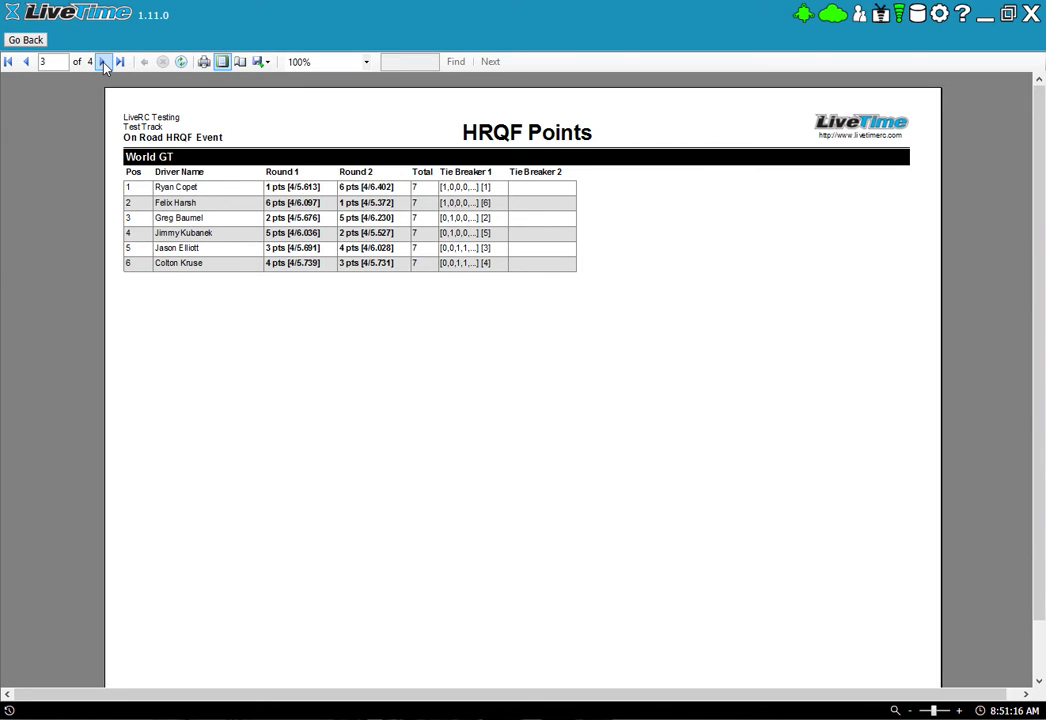
click(104, 63)
click(28, 62)
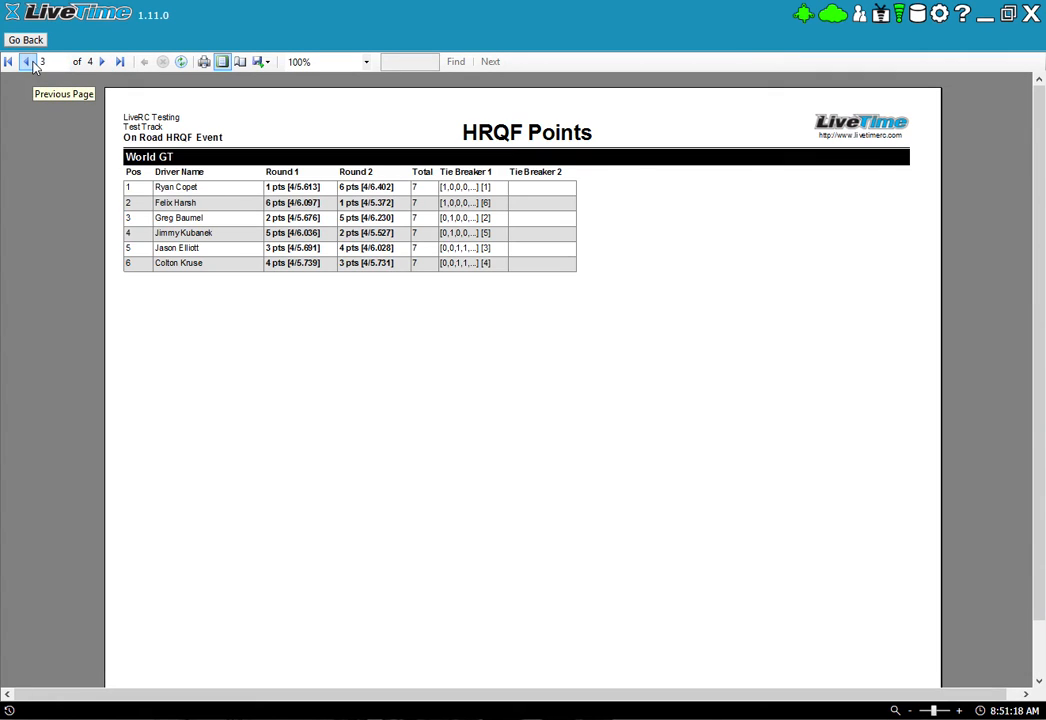
click(32, 63)
click(30, 63)
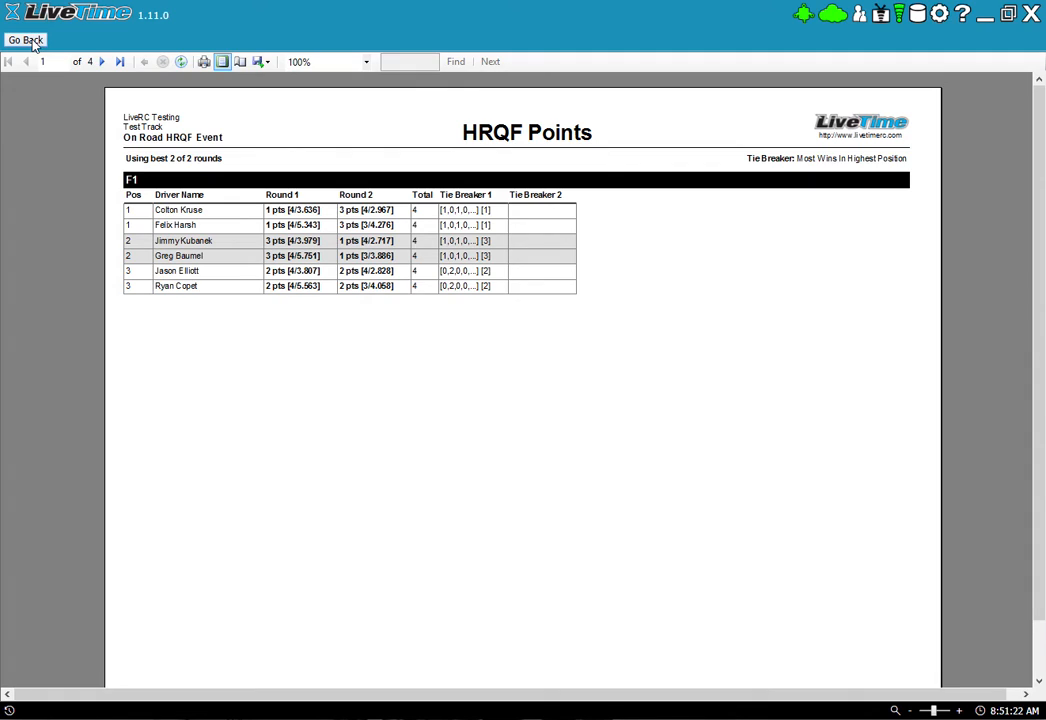
click(27, 40)
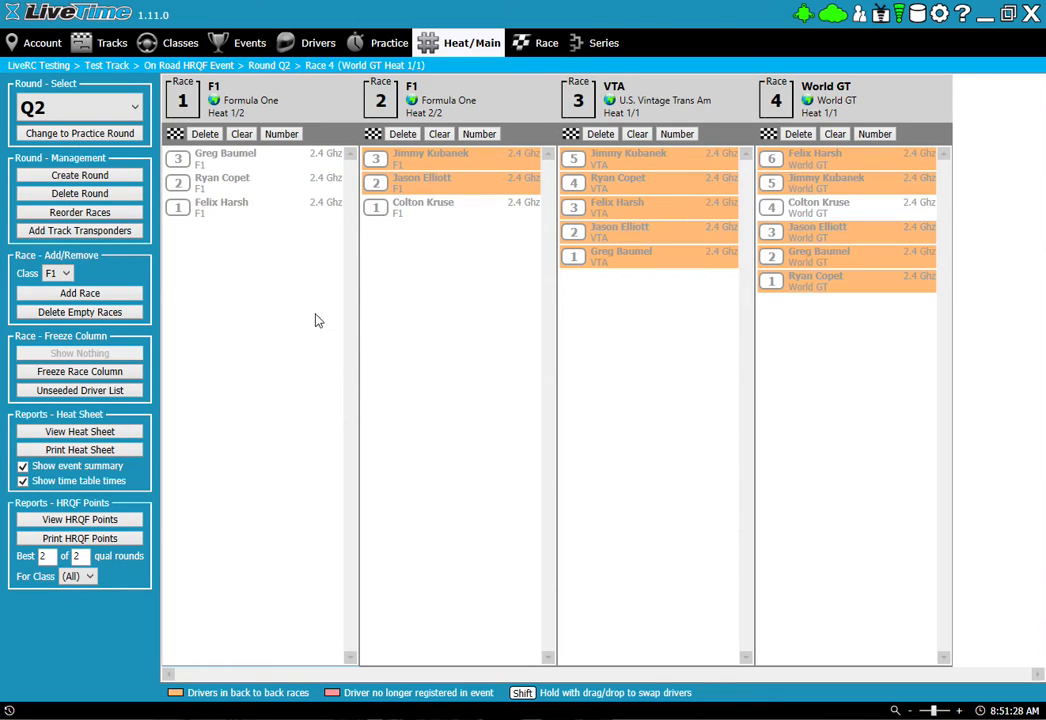
Step: Generate a Main round seeded by Heat Race Qualifying Format, using the best 2 qualifying rounds
click(80, 175)
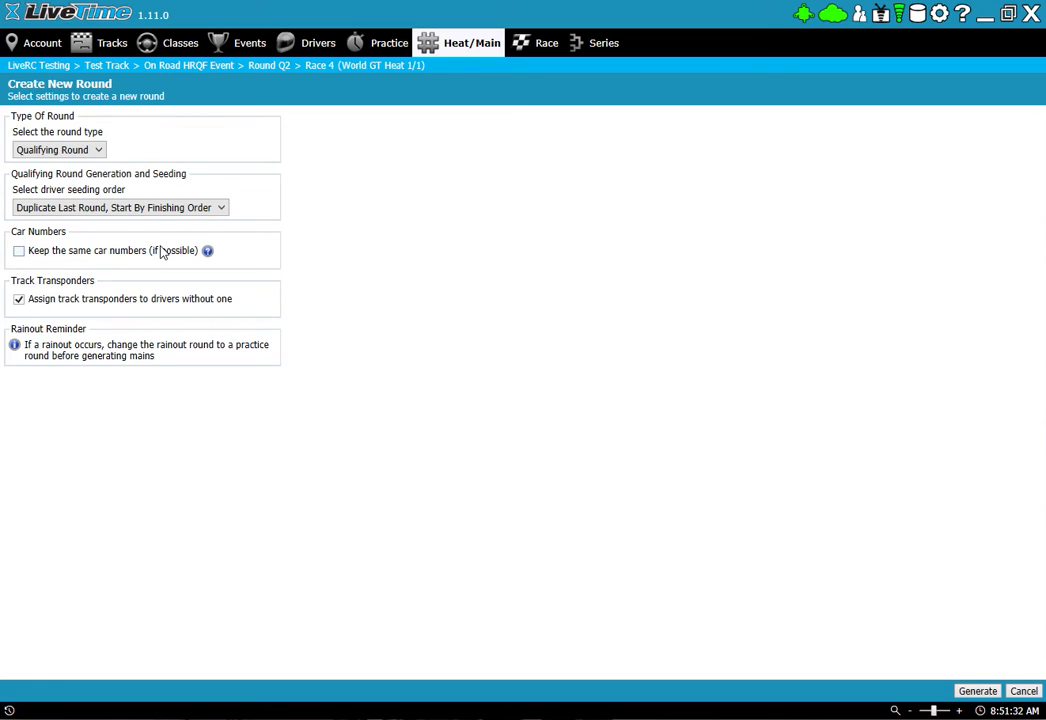
click(62, 149)
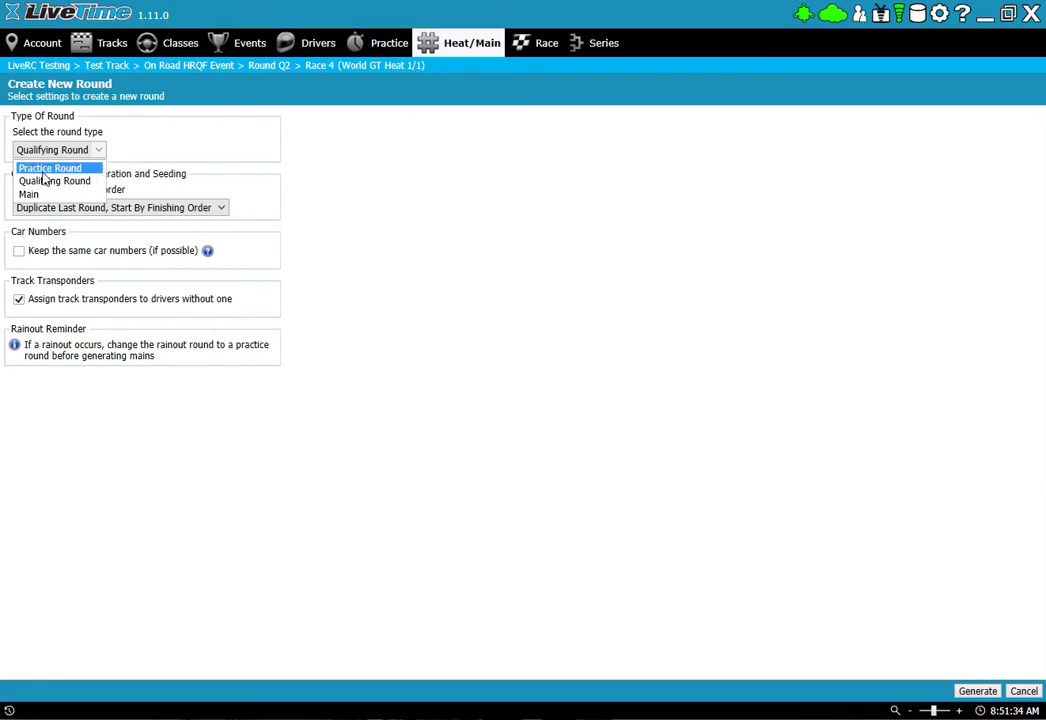
click(40, 194)
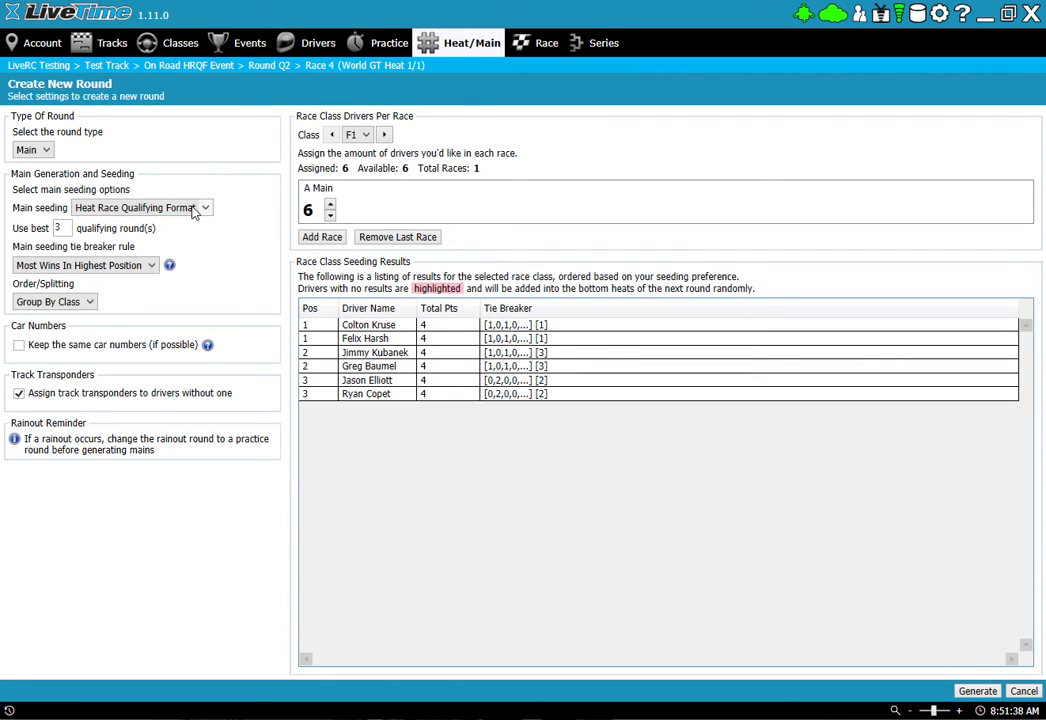
double_click(58, 228)
text(2)
click(978, 692)
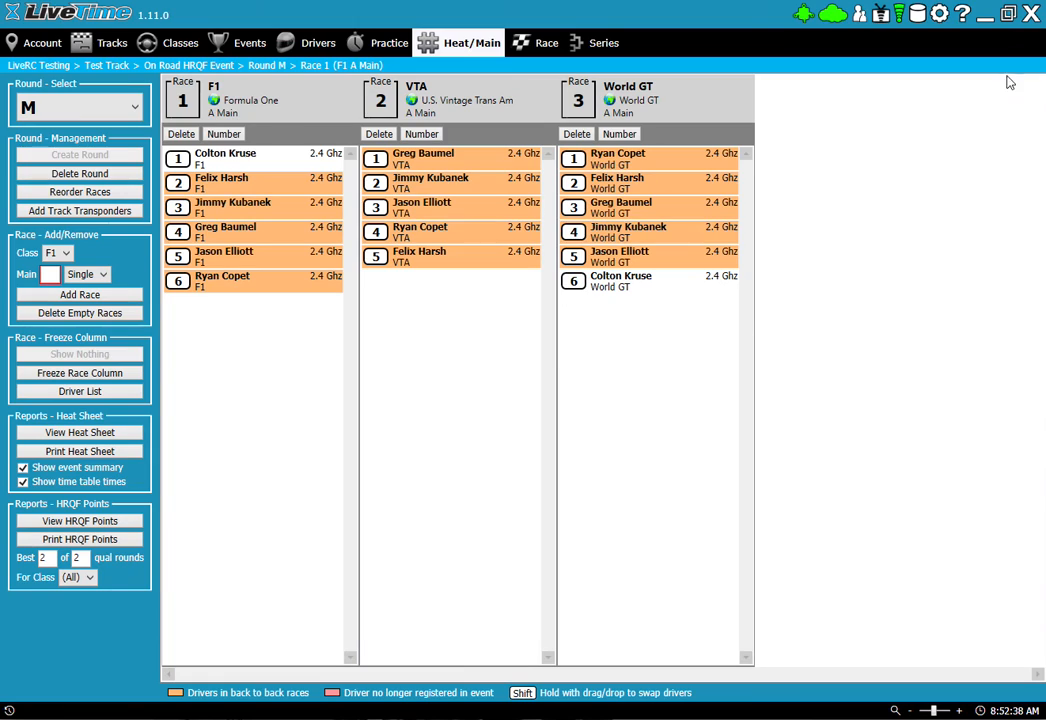
Step: Change the global display setting so the final round in a standard event is shown as a Feature
click(939, 14)
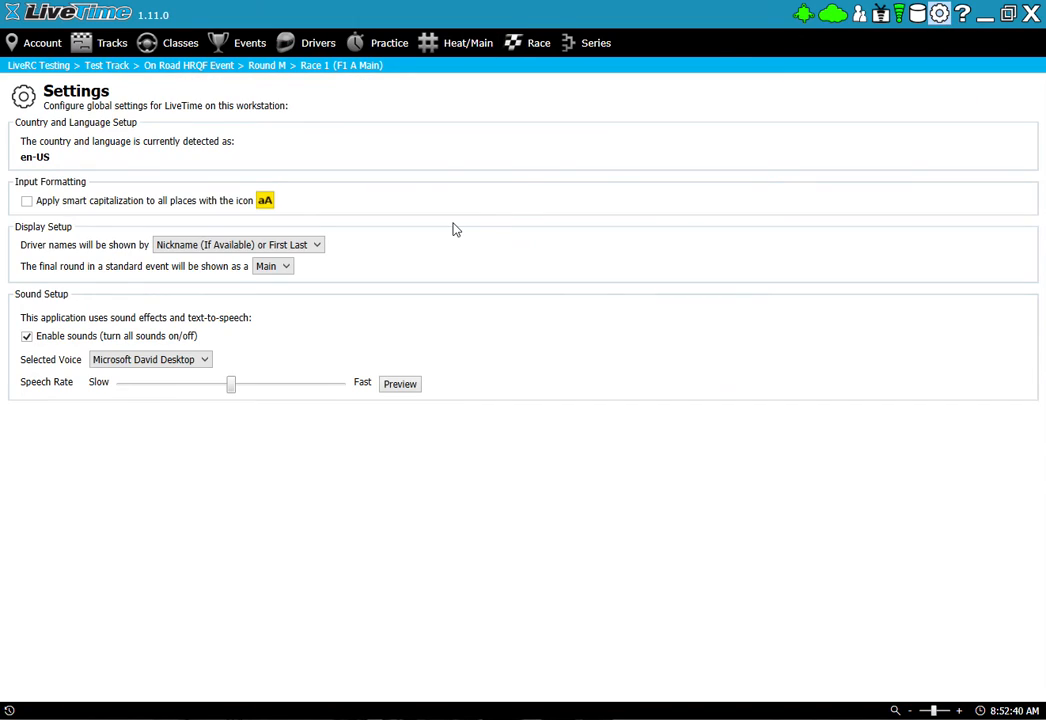
click(278, 268)
click(283, 303)
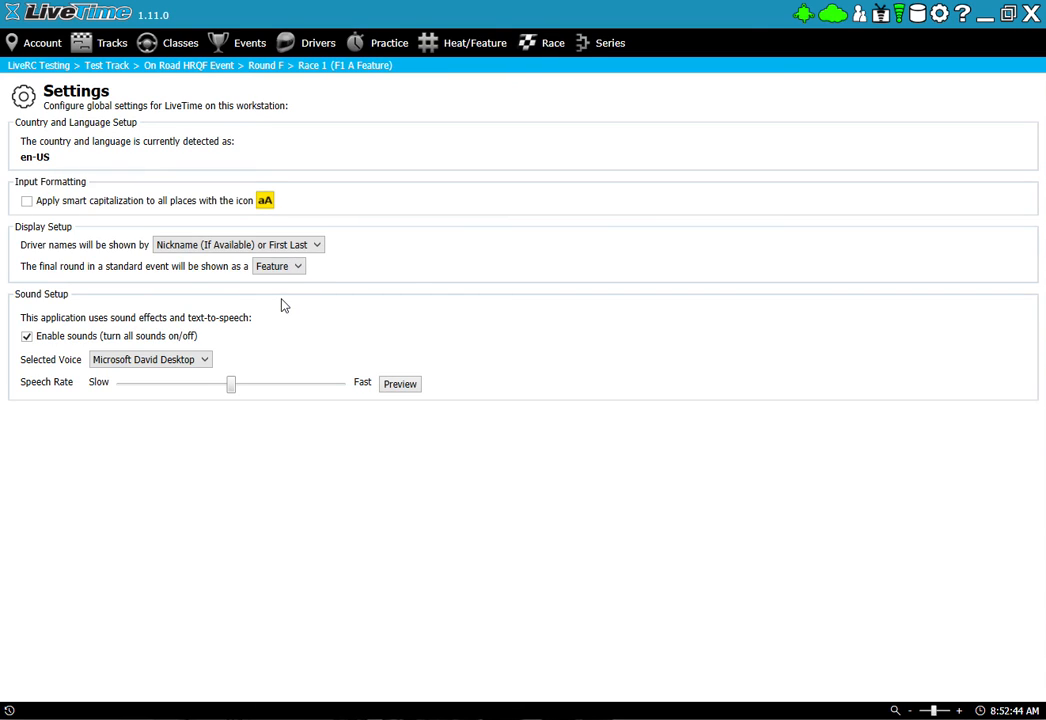
Step: Check the Feature naming on the race and heat pages, and view the heat sheet for round F
click(545, 43)
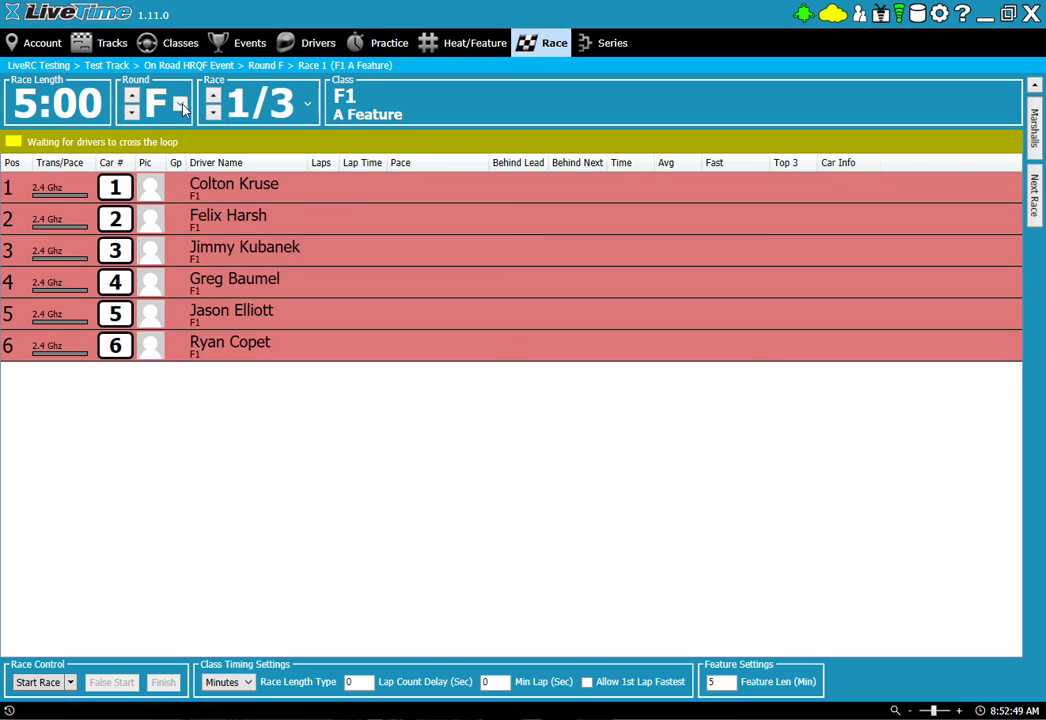
click(441, 50)
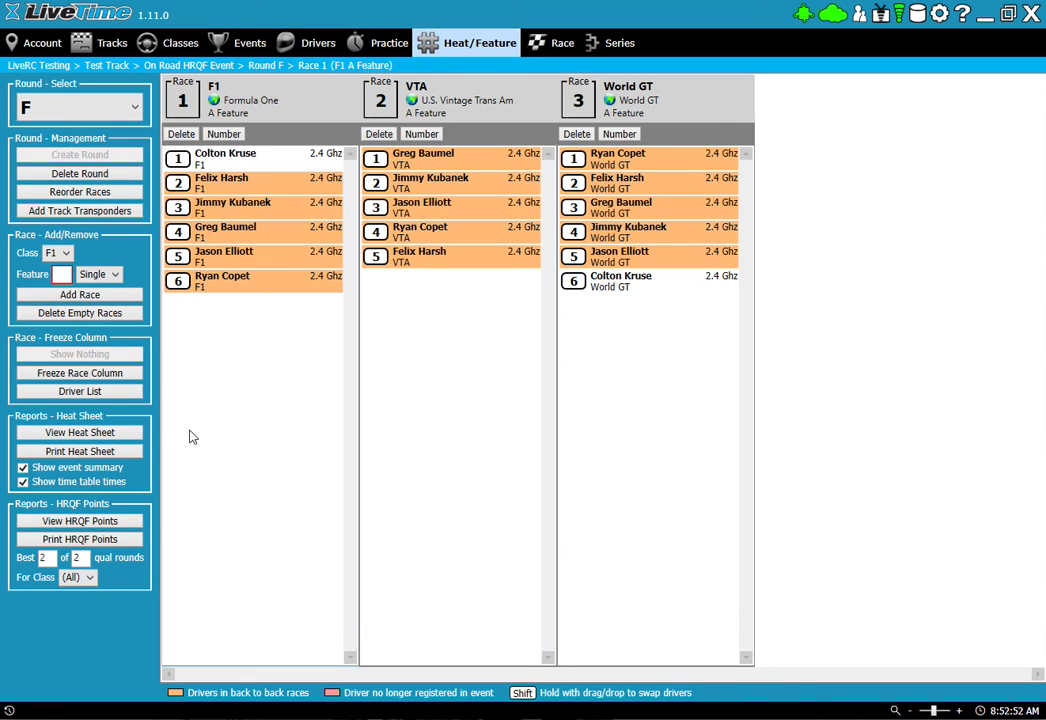
click(78, 433)
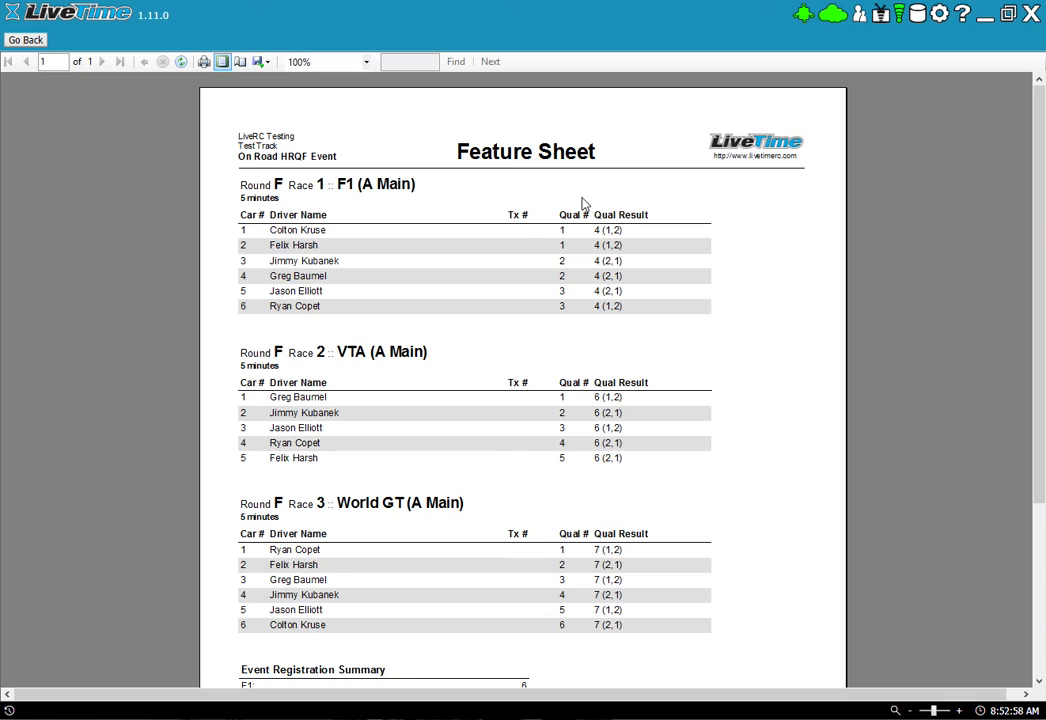
click(27, 40)
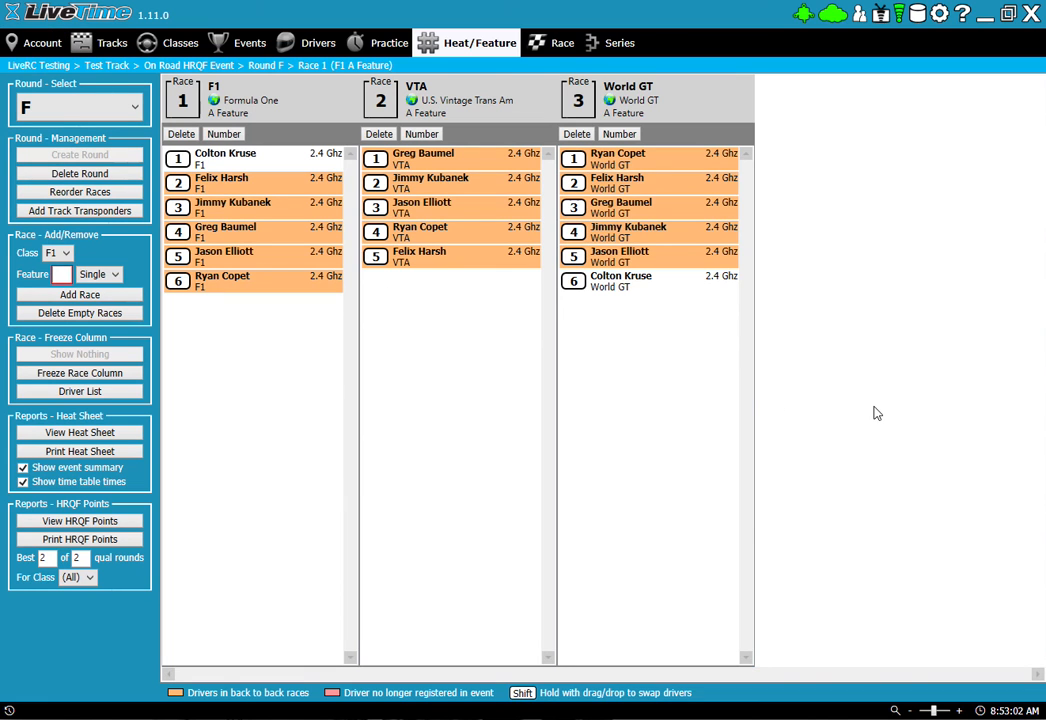